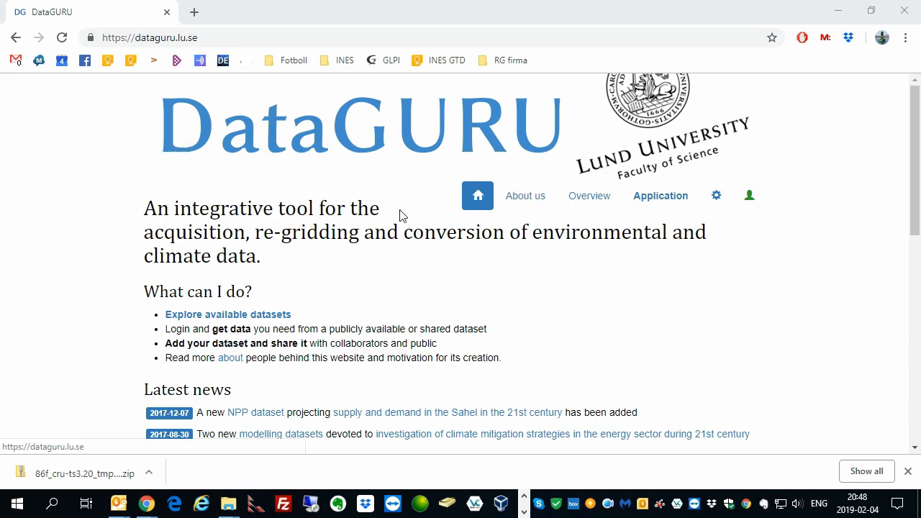
scroll(448, 255, down, 3)
scroll(448, 255, up, 3)
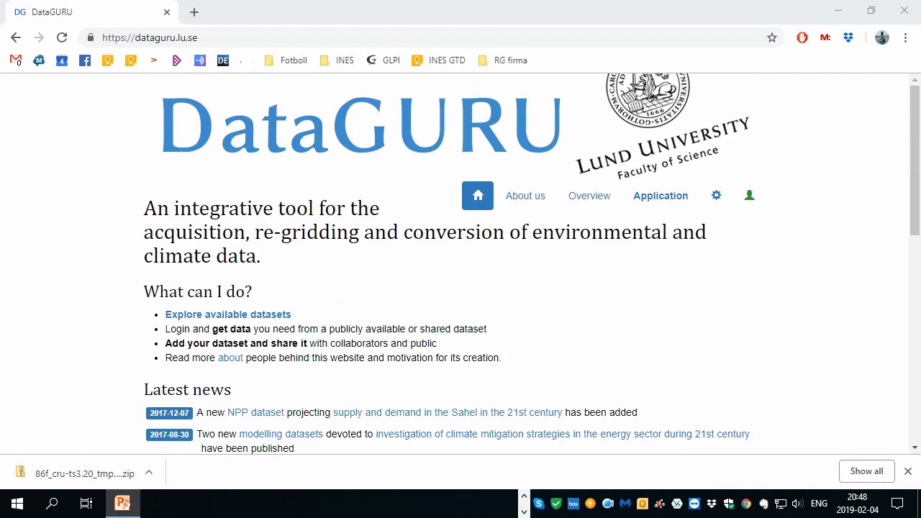
key(alt+Tab)
key(Right)
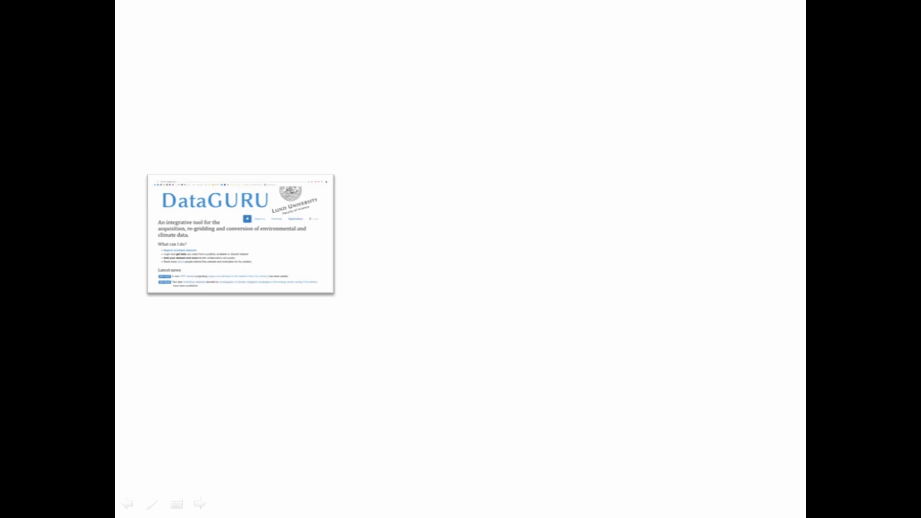
key(Right)
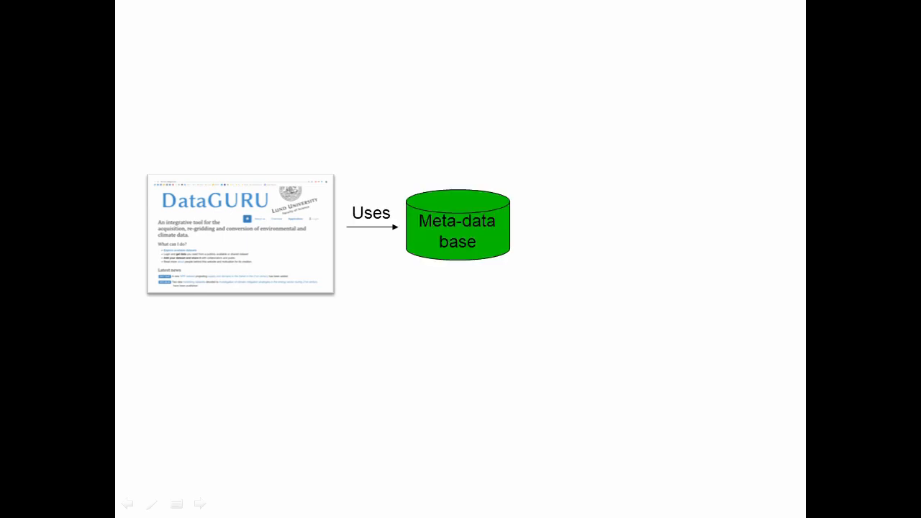
key(Right)
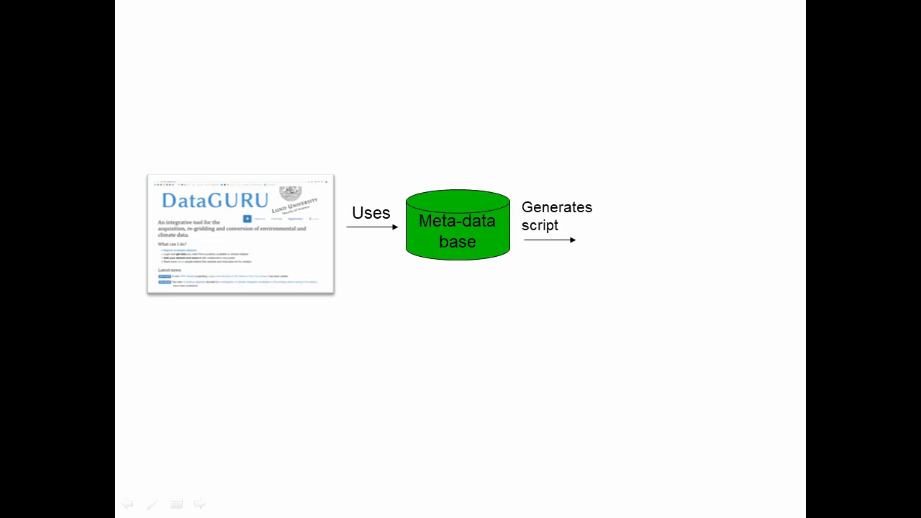
key(Right)
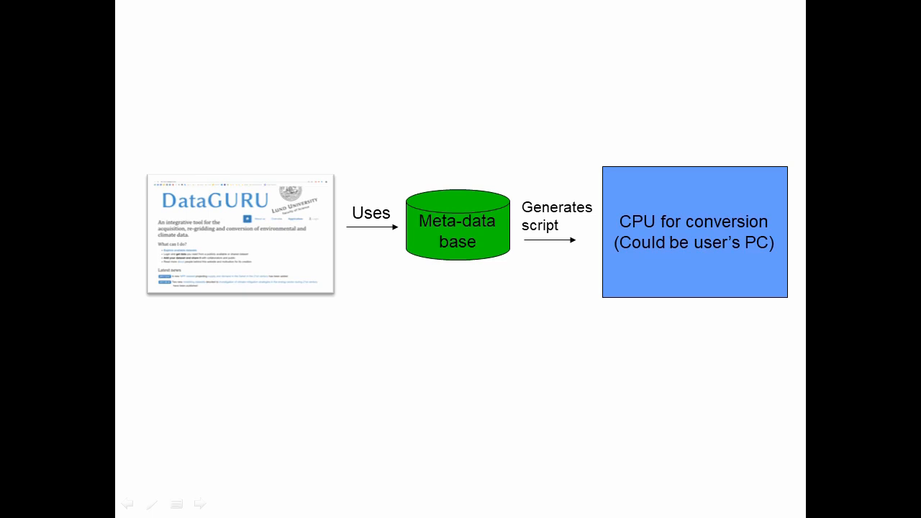
key(Right)
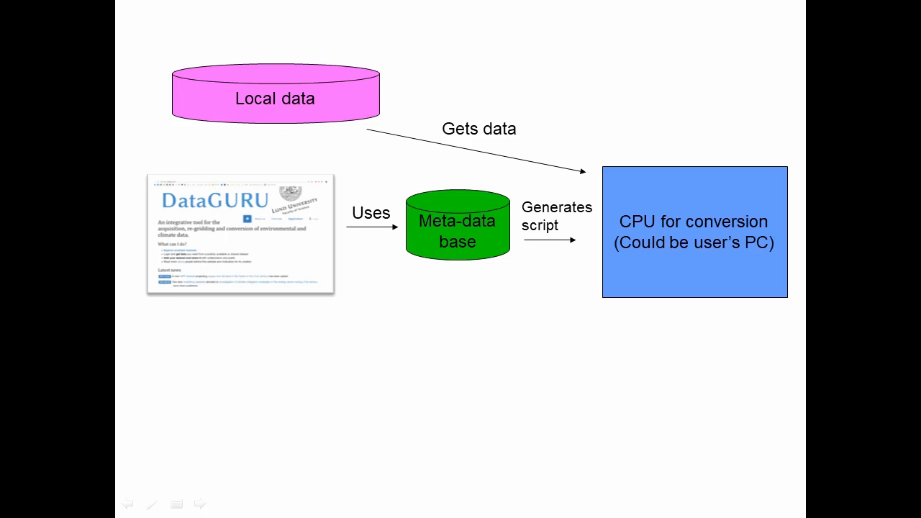
key(Right)
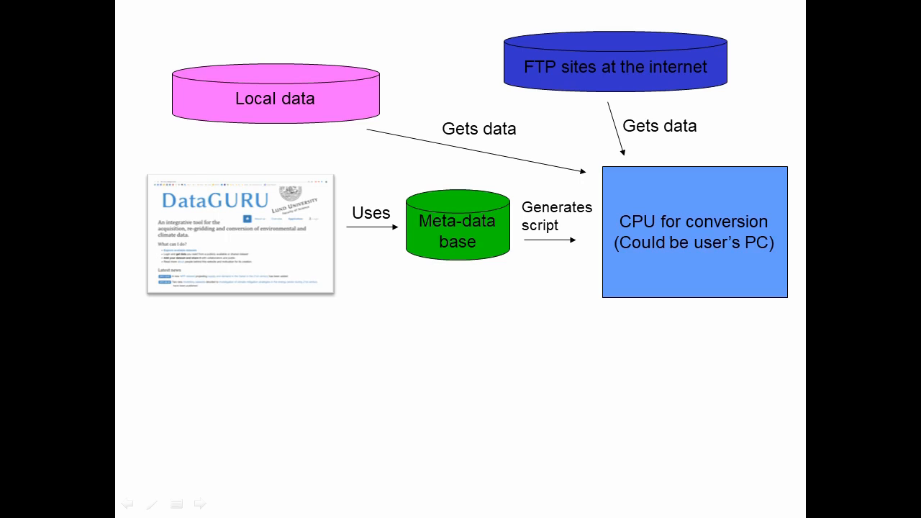
key(Right)
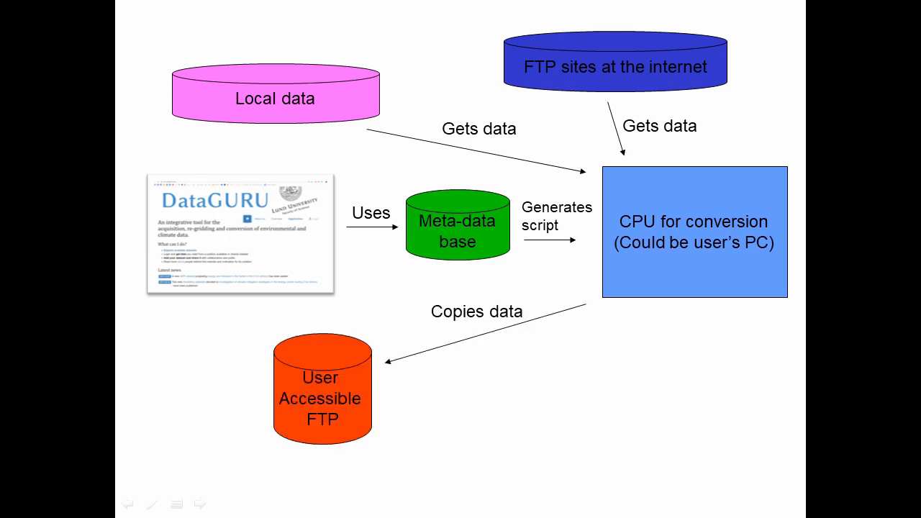
key(Right)
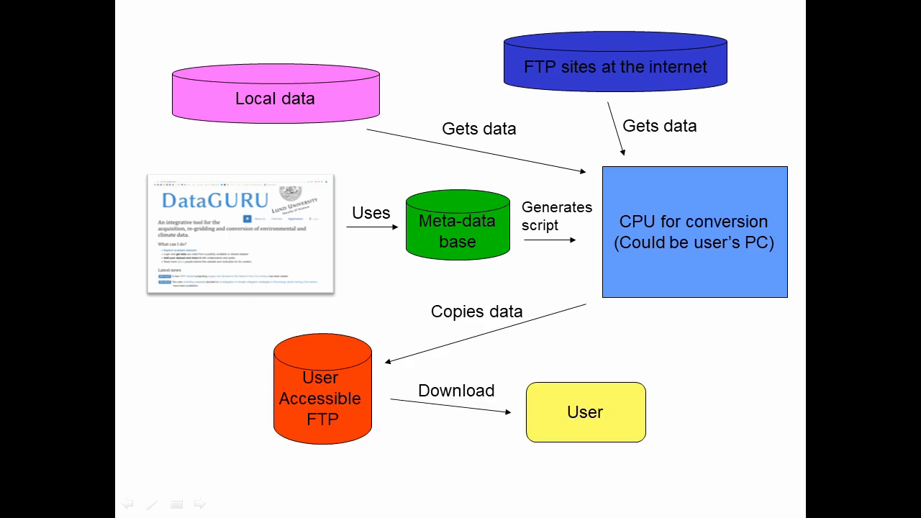
key(Escape)
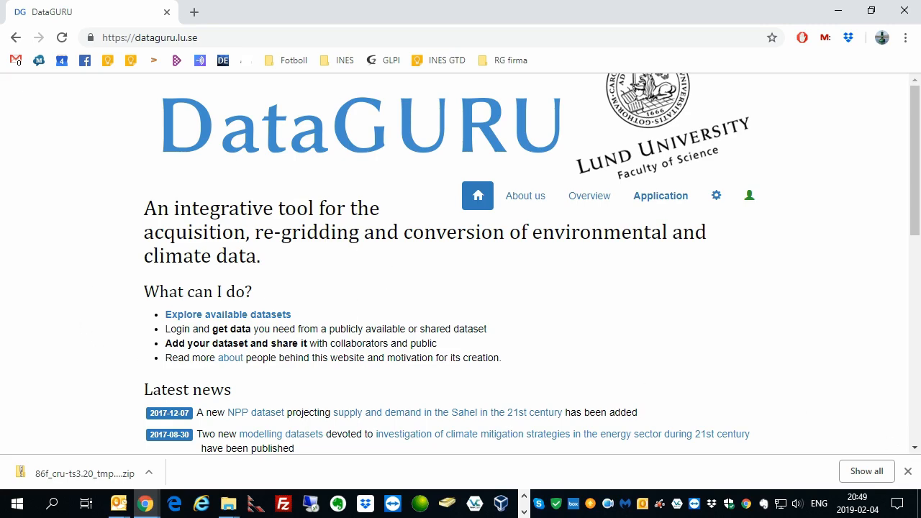
Step: View the About us page, then look through the Overview page's background on types of data
scroll(360, 323, down, 2)
scroll(361, 331, up, 2)
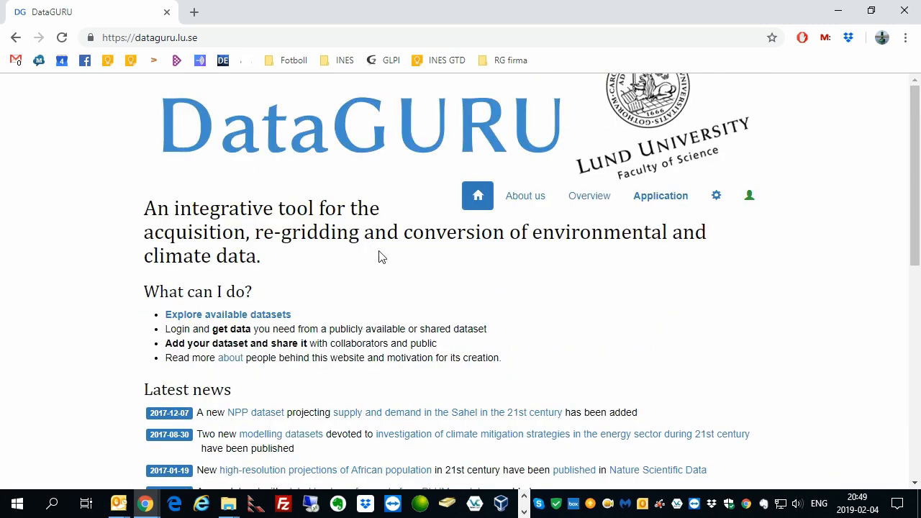
click(520, 206)
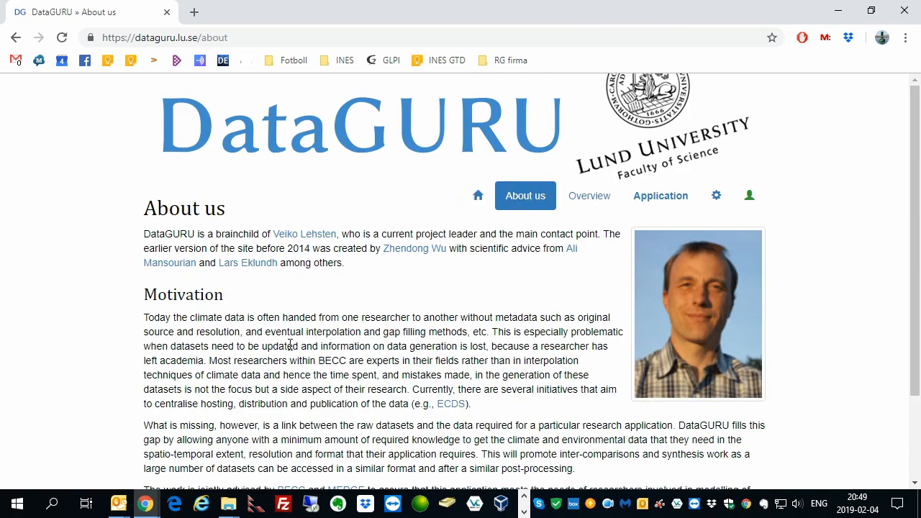
click(594, 200)
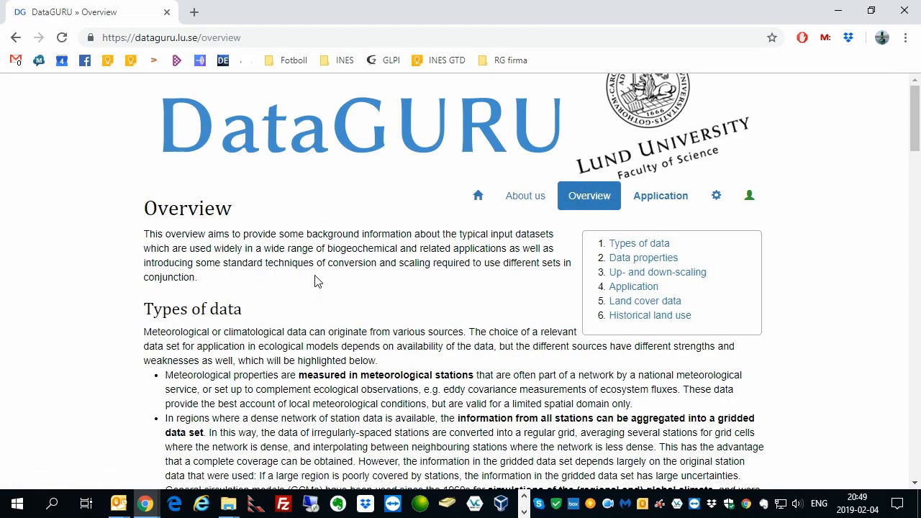
scroll(315, 282, down, 15)
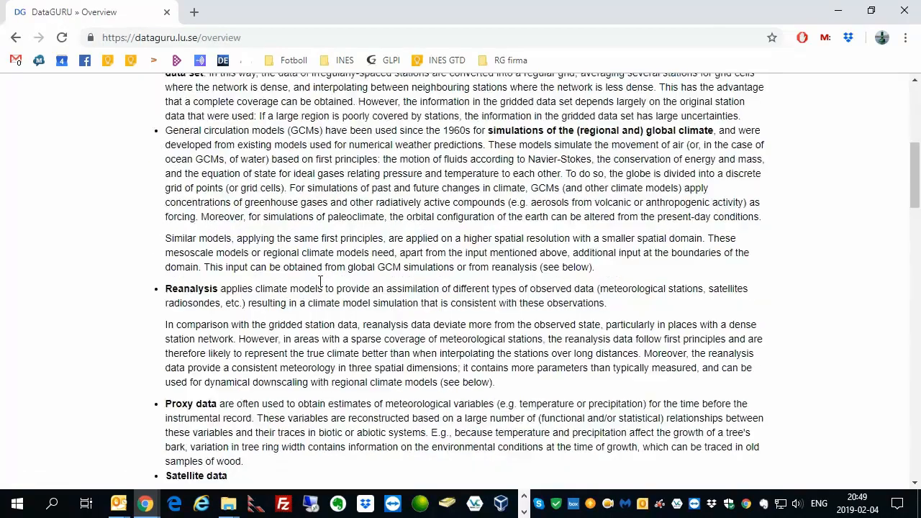
scroll(311, 288, up, 15)
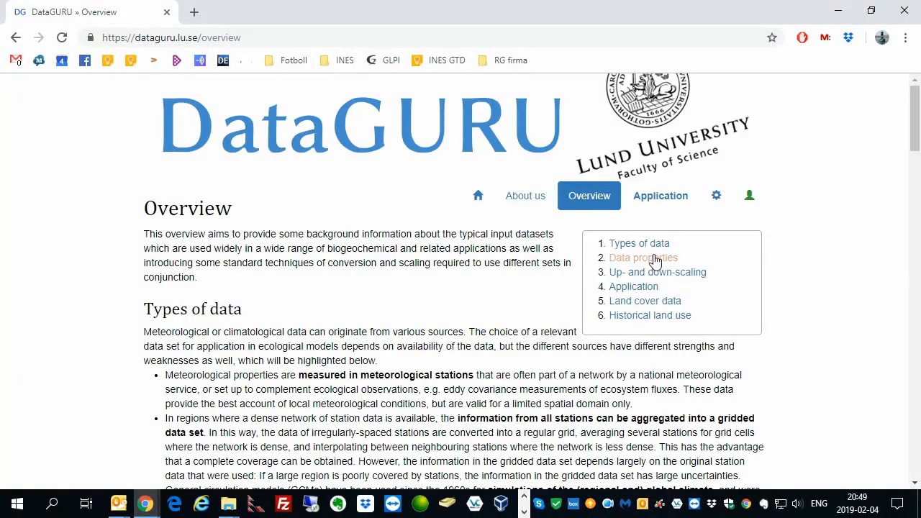
Step: Log out of the site and request a new login link by submitting the account's e-mail address
click(748, 196)
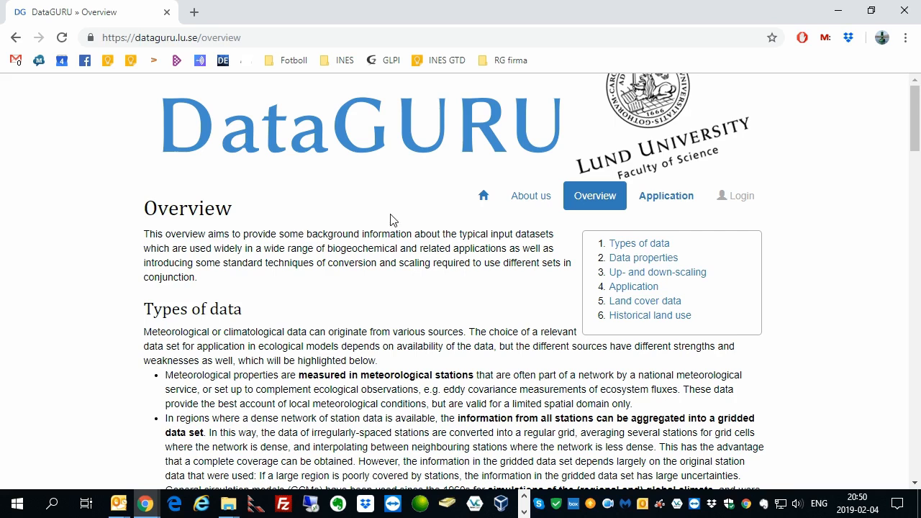
click(761, 195)
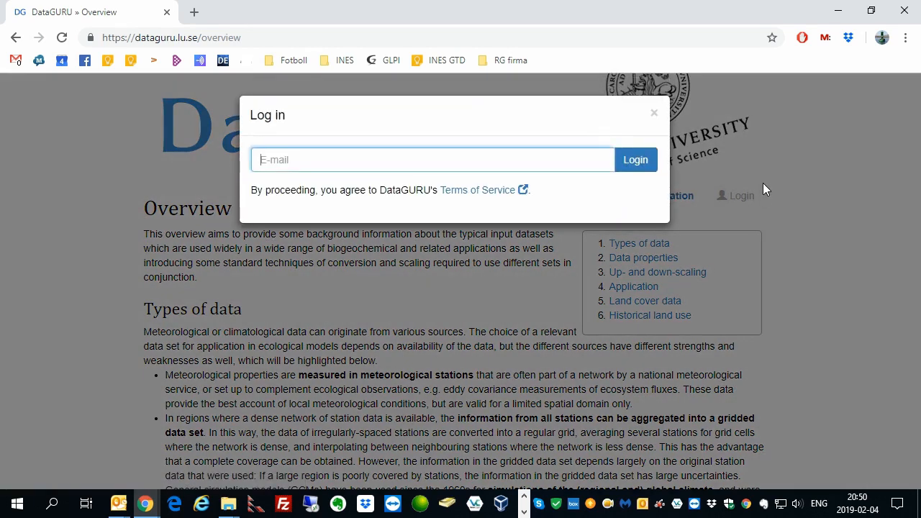
text(ricardo)
key(Down)
key(Tab)
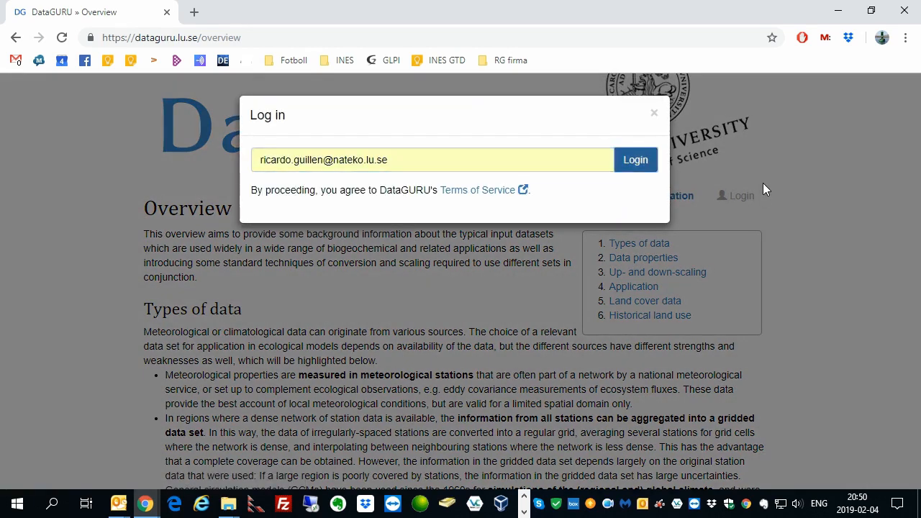
click(641, 162)
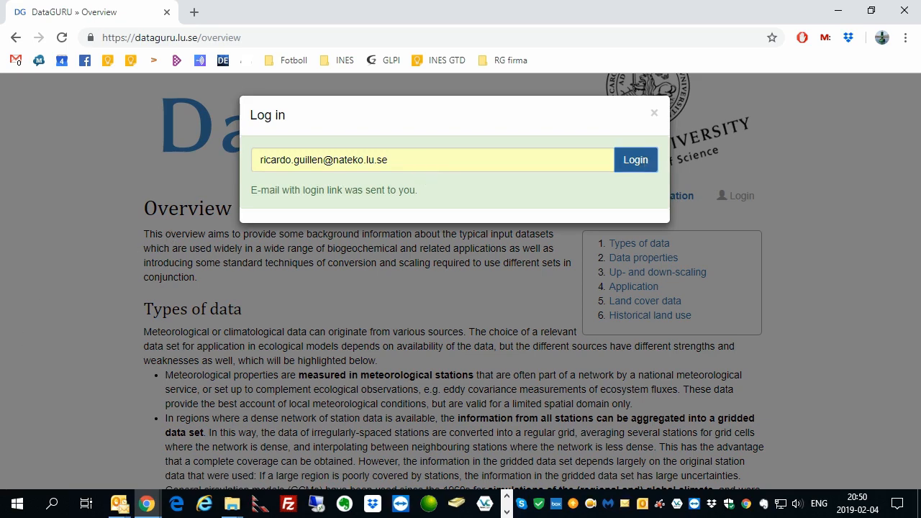
Step: Switch to the DataGURU login e-mail in Outlook, follow its login link, and close the old Overview page in the browser
key(alt+Tab)
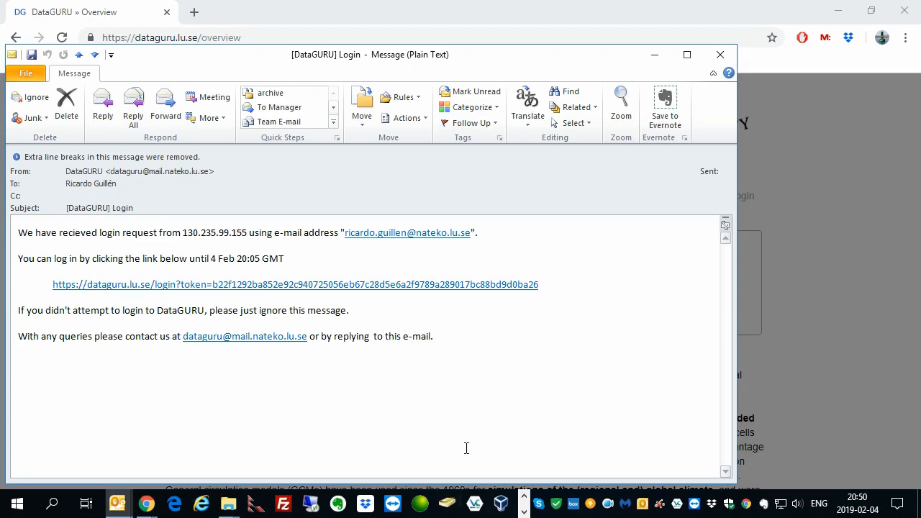
click(384, 289)
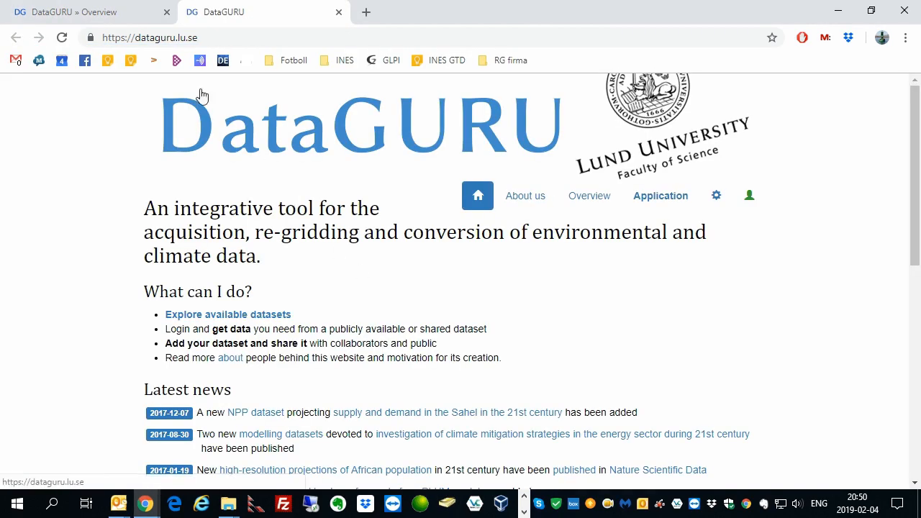
click(166, 11)
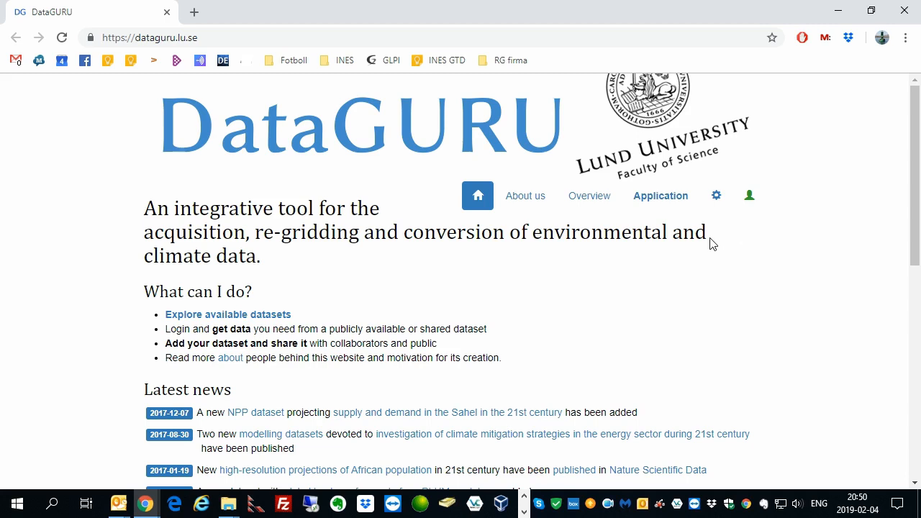
Step: Search the Application page's datasets and variables for "temperature"
click(672, 208)
click(559, 232)
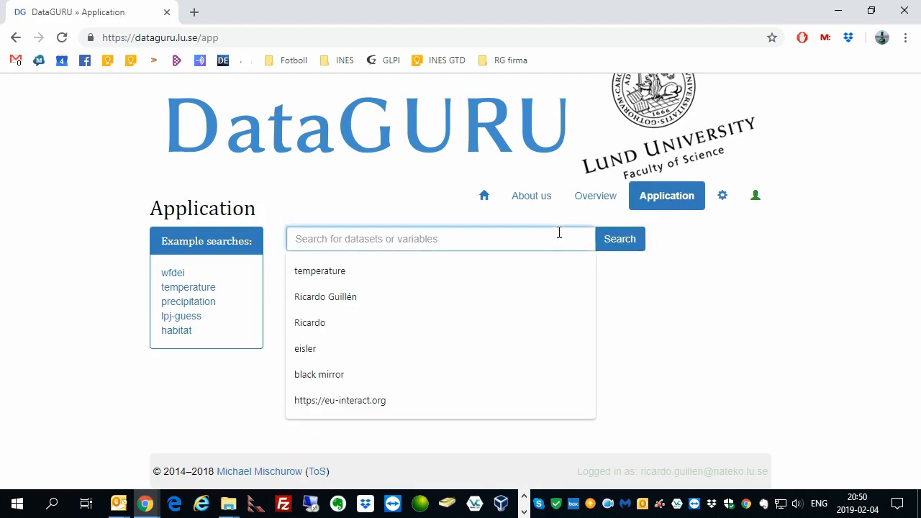
text(temperature)
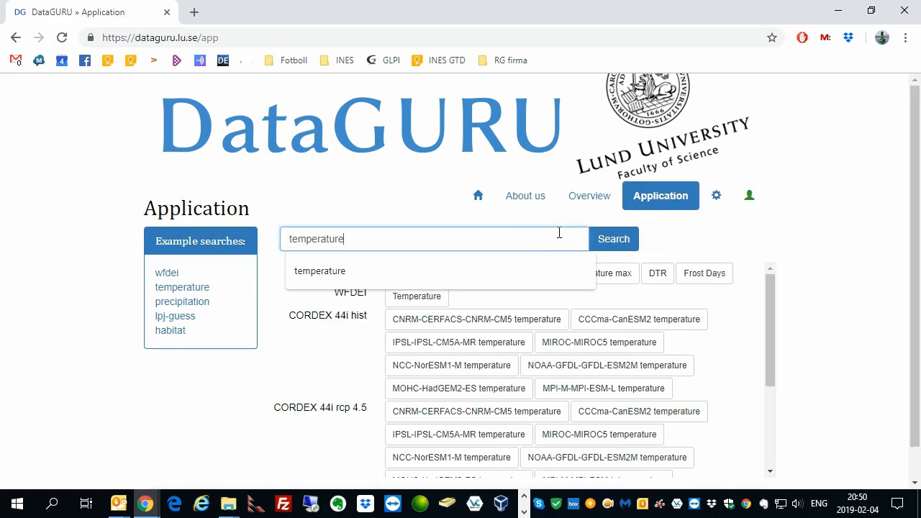
click(689, 240)
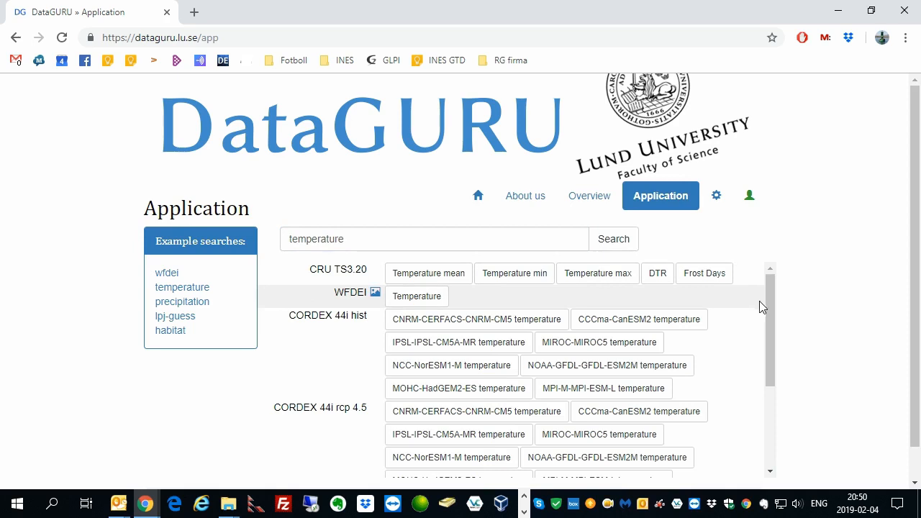
Step: View the spatial extent map of the CRU TS3.20 dataset and close it again
drag(915, 258, 894, 314)
mouse_move(772, 268)
mouse_down()
mouse_move(764, 351)
mouse_move(767, 252)
mouse_up()
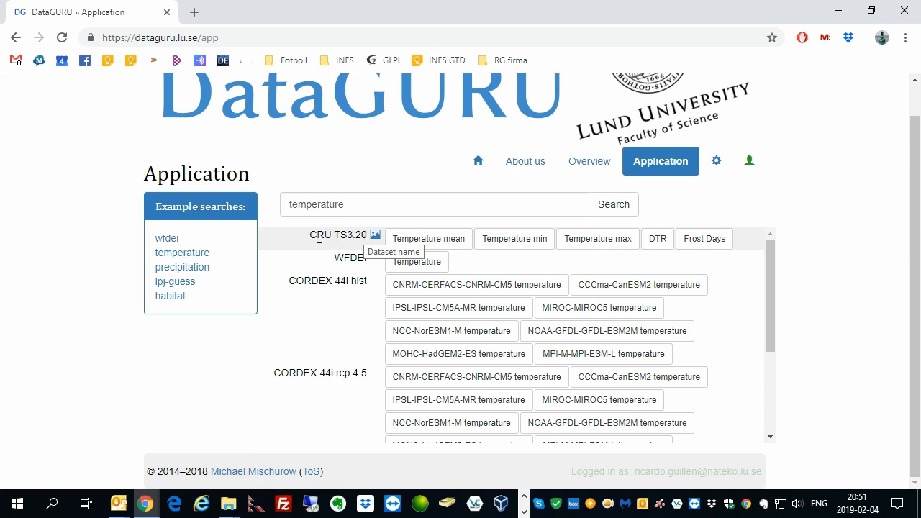
click(372, 239)
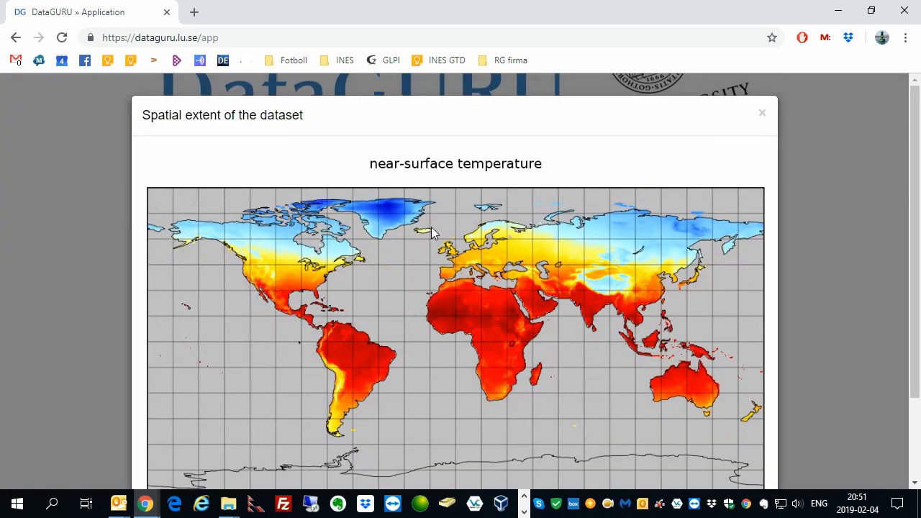
click(761, 114)
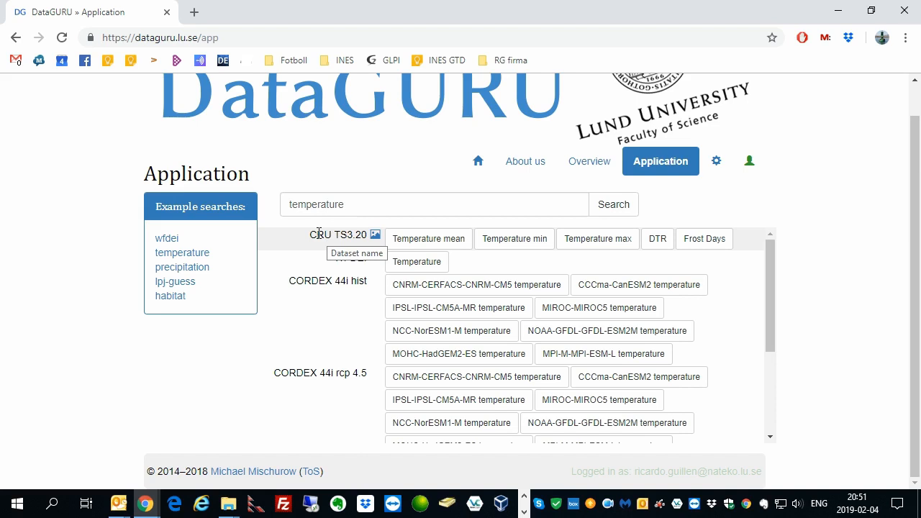
Step: Select the Temperature mean variable of CRU TS3.20 and examine the time range in its description
click(457, 242)
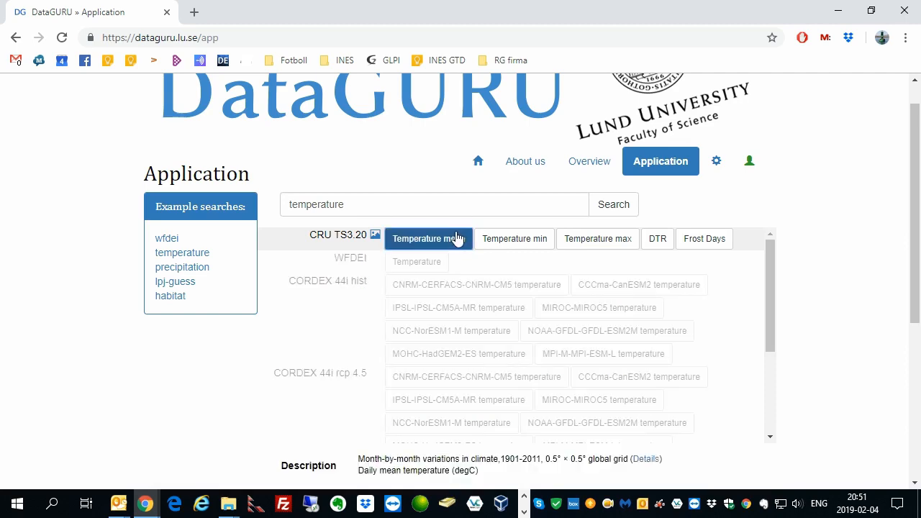
scroll(684, 305, down, 2)
scroll(792, 280, down, 2)
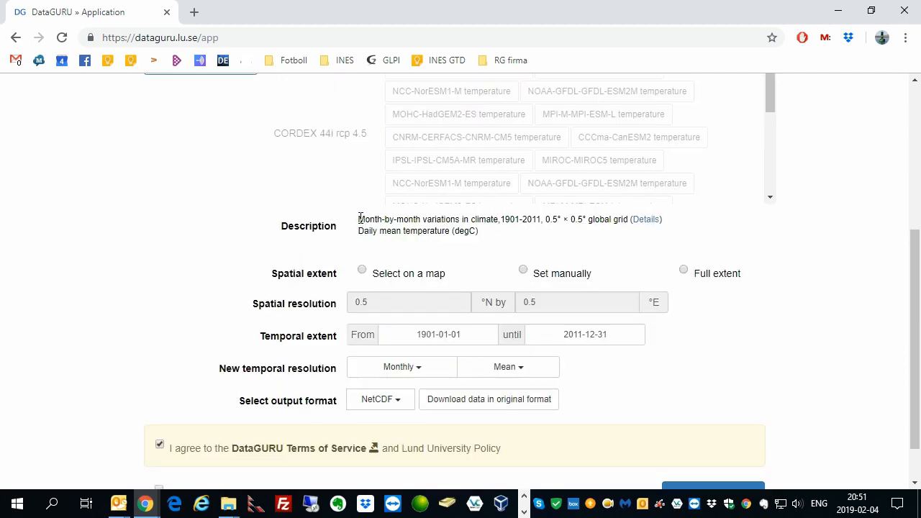
drag(359, 218, 495, 219)
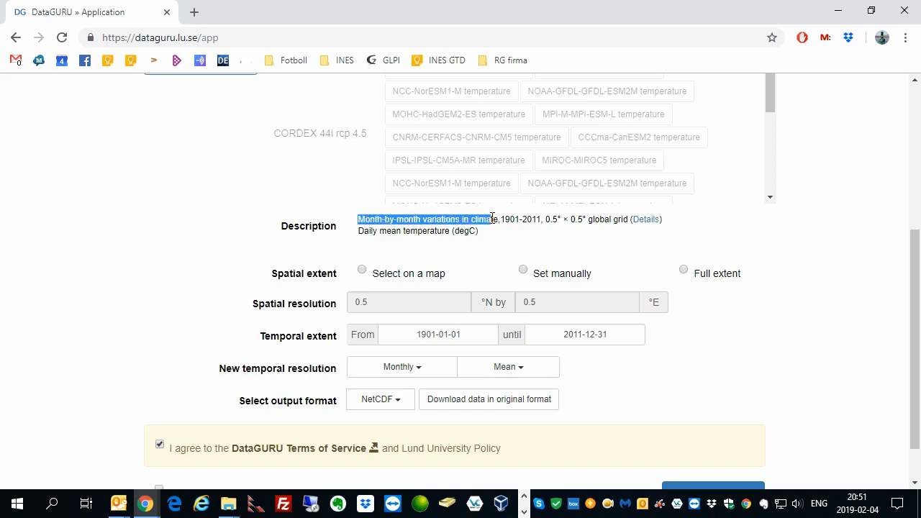
click(508, 219)
double_click(507, 219)
double_click(530, 219)
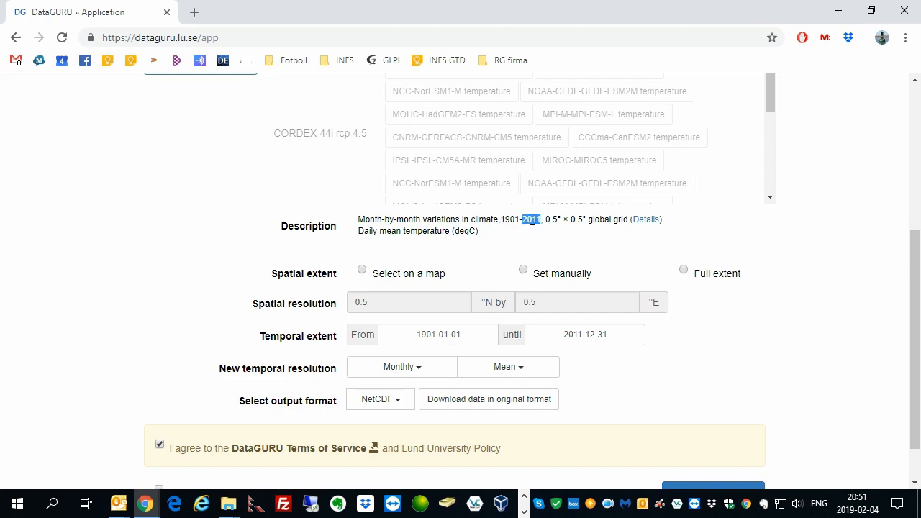
click(538, 219)
Step: Select the Air temperature variable of CORDEX Arctic 44i and examine its description and spatial extent map
drag(912, 332, 912, 200)
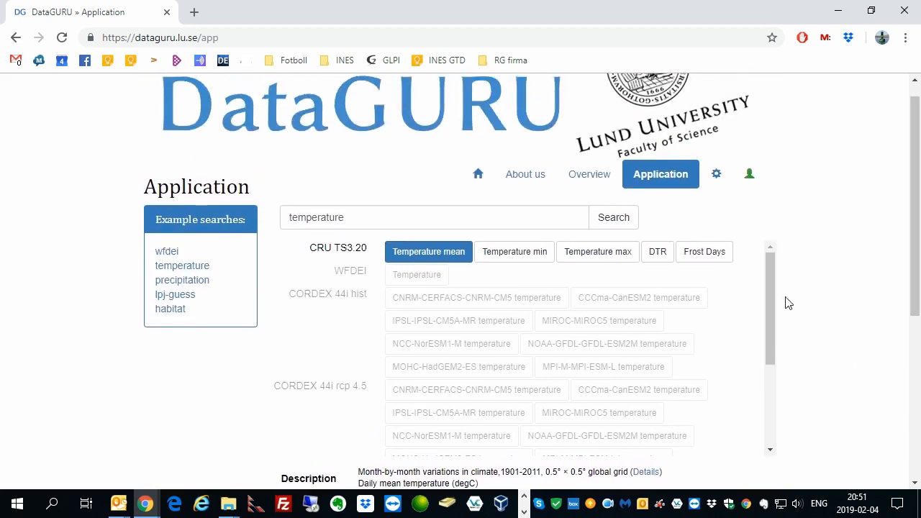
drag(774, 315, 776, 339)
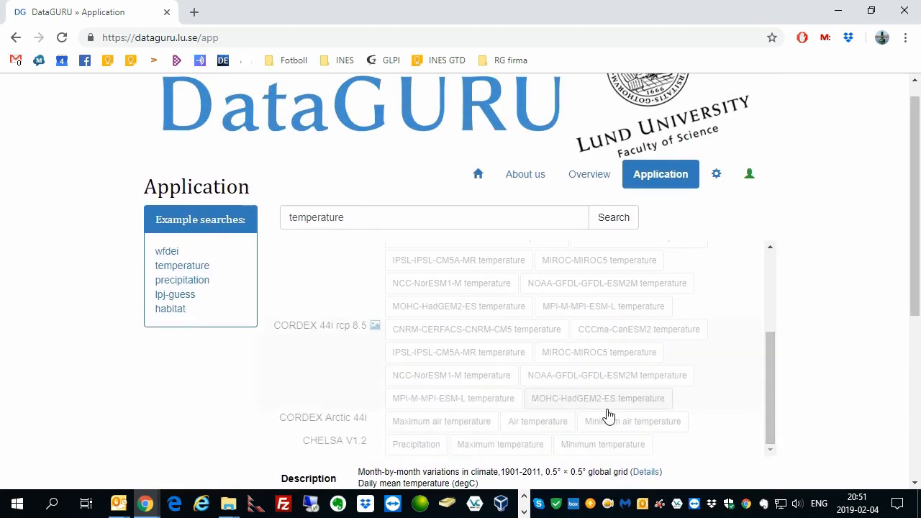
scroll(350, 413, down, 2)
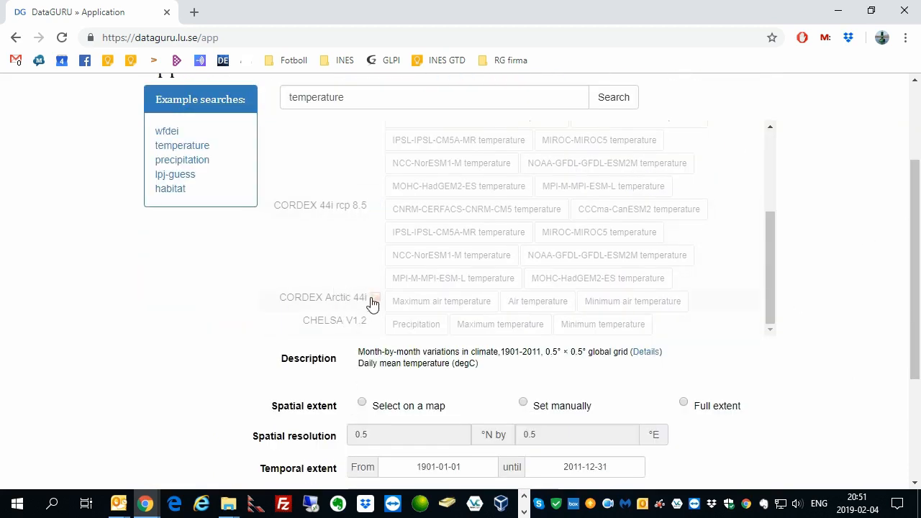
click(486, 306)
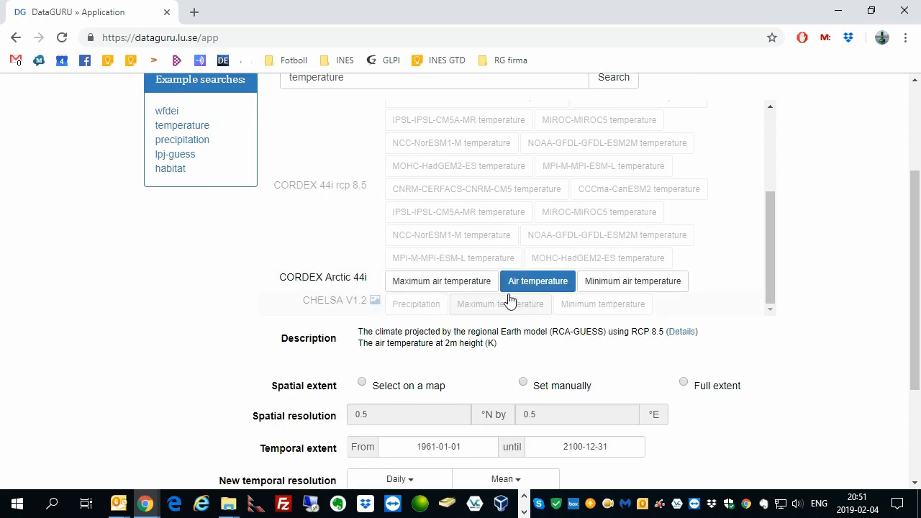
double_click(426, 331)
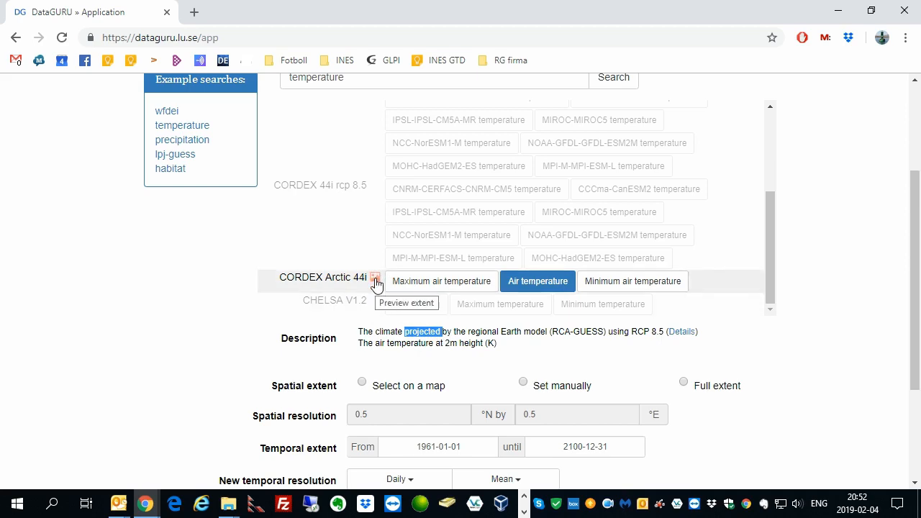
click(375, 280)
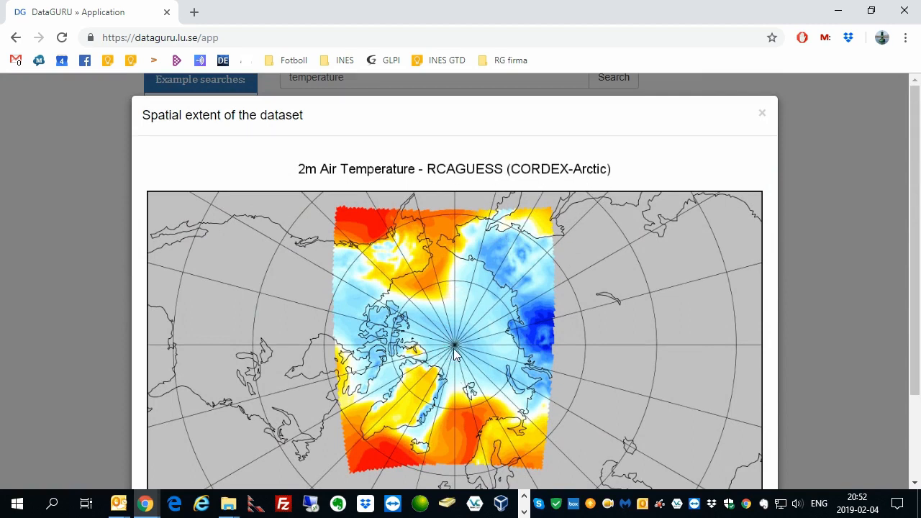
click(761, 113)
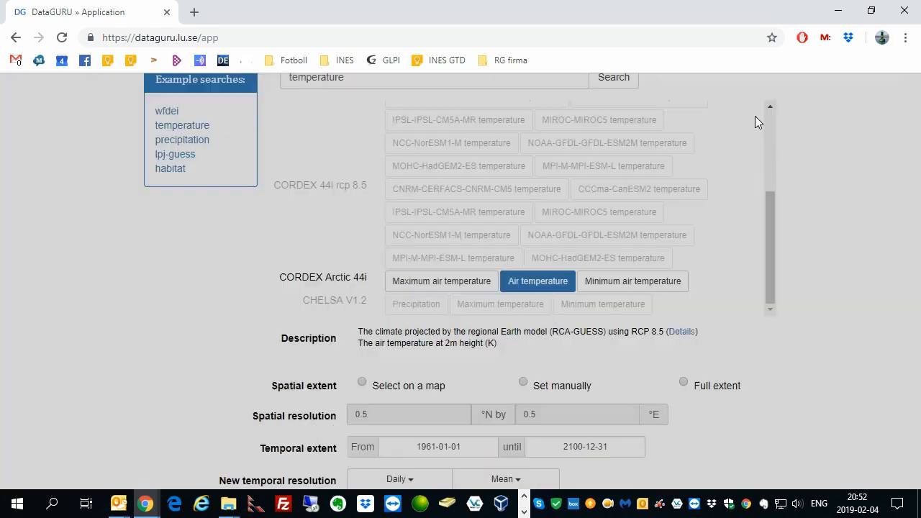
Step: Select the Temperature mean variable of the CRU TS3.20 dataset again
scroll(734, 243, up, 3)
scroll(806, 243, up, 3)
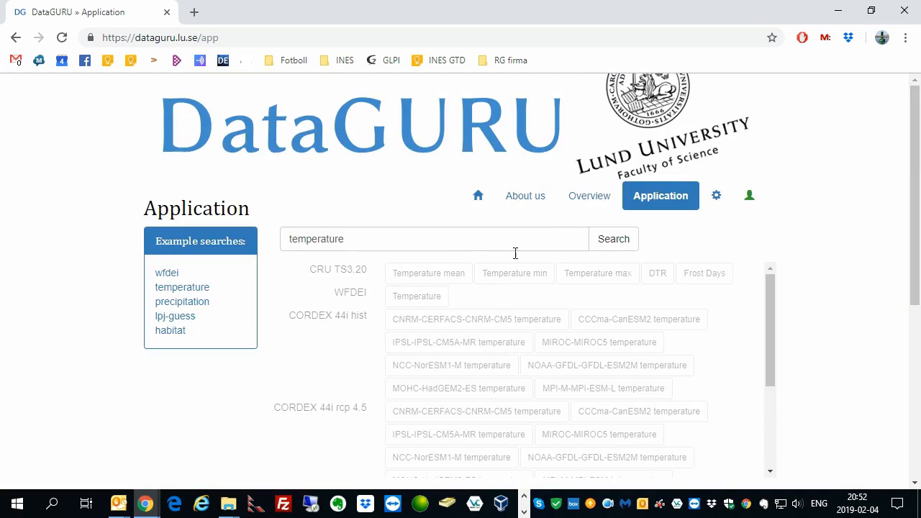
click(421, 276)
scroll(406, 243, up, 5)
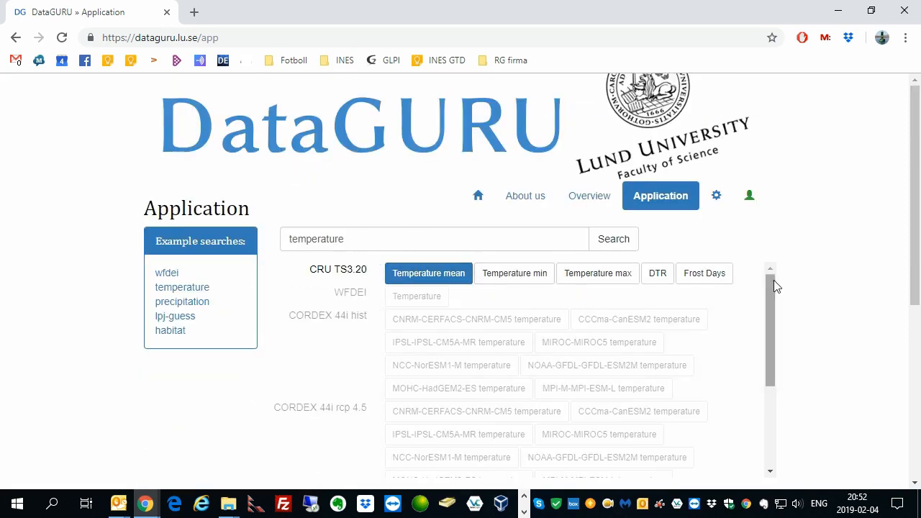
scroll(815, 280, down, 5)
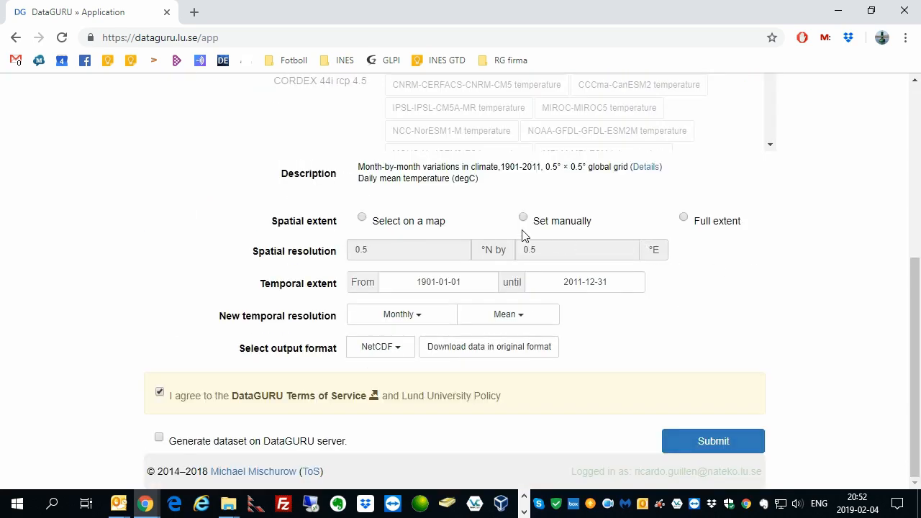
click(363, 217)
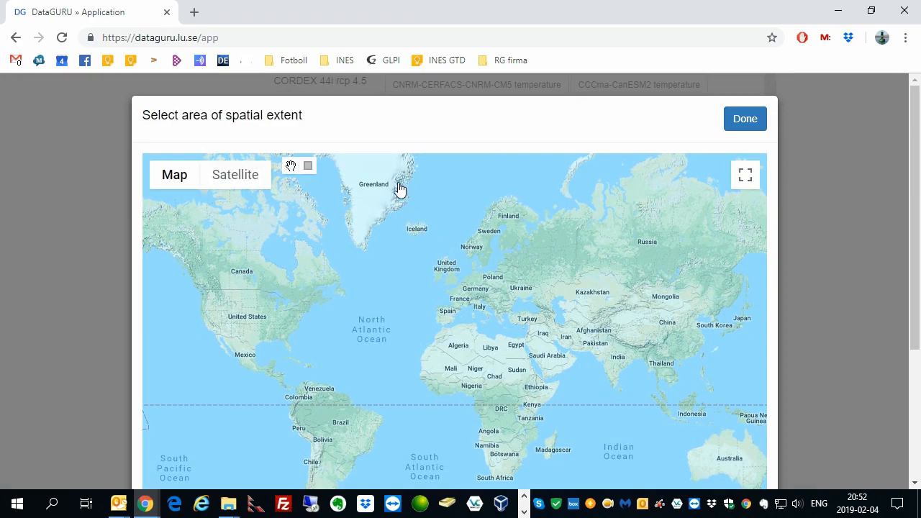
click(763, 126)
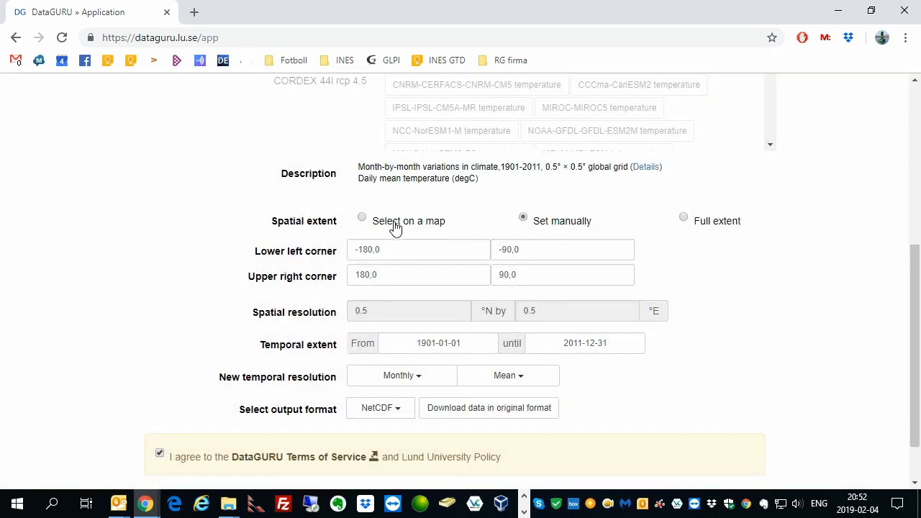
Step: Define the spatial extent on the map with a rectangle around Copenhagen and southernmost Sweden, from about 11.5, 54.5 to 16.0, 56.5
click(362, 218)
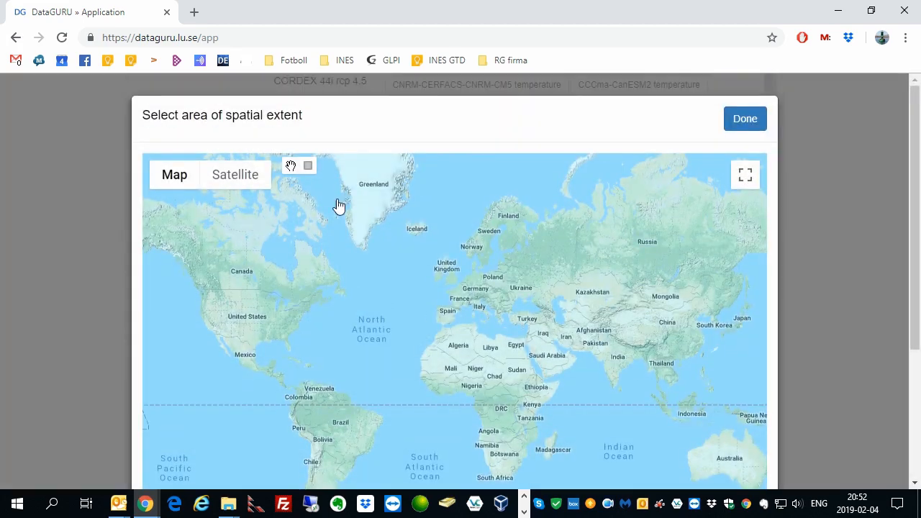
scroll(487, 272, up, 1)
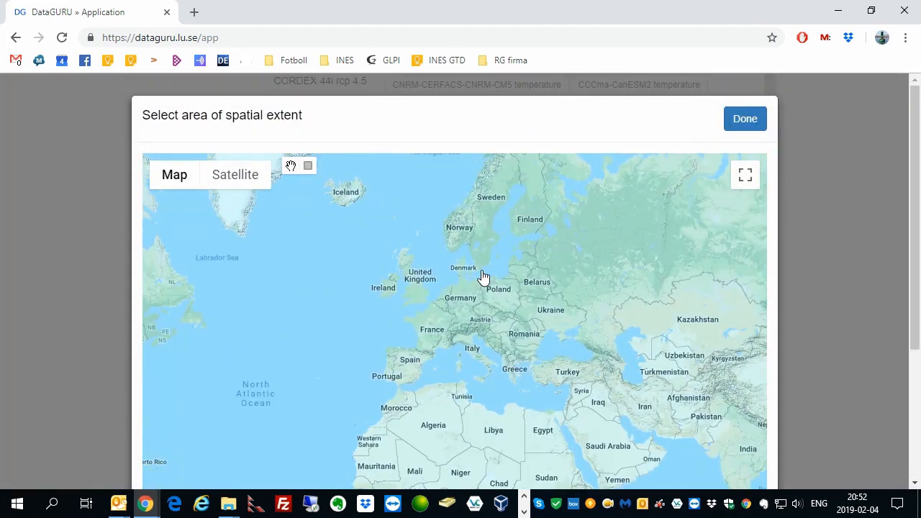
scroll(482, 277, up, 1)
scroll(481, 275, up, 1)
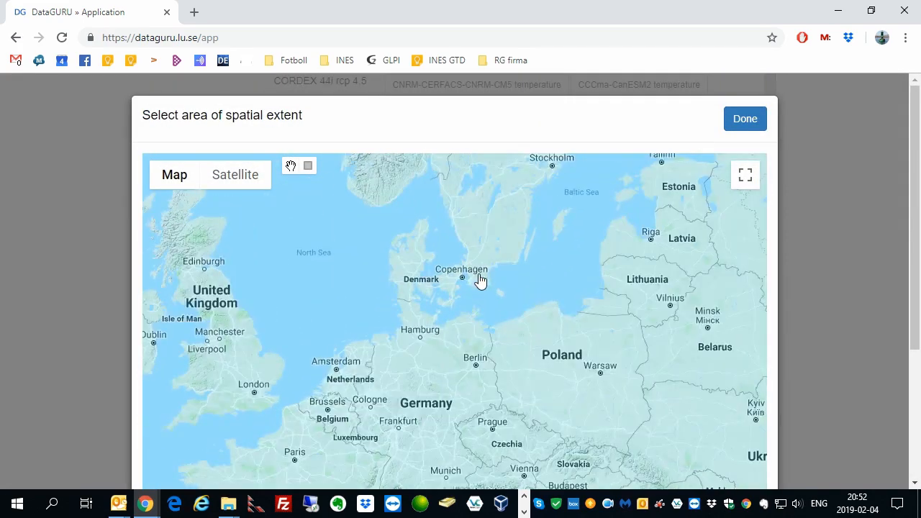
scroll(481, 275, up, 1)
click(308, 166)
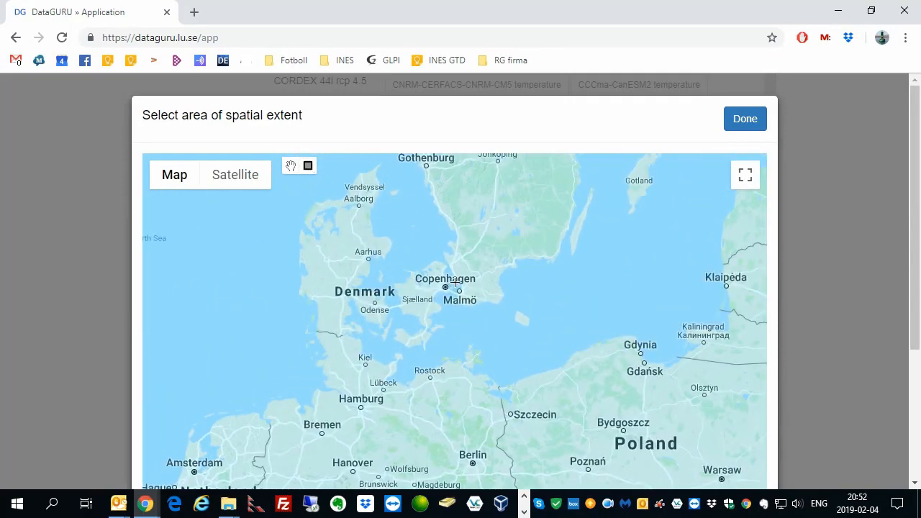
mouse_move(425, 240)
mouse_down()
mouse_move(479, 290)
mouse_move(560, 332)
mouse_move(551, 335)
mouse_up()
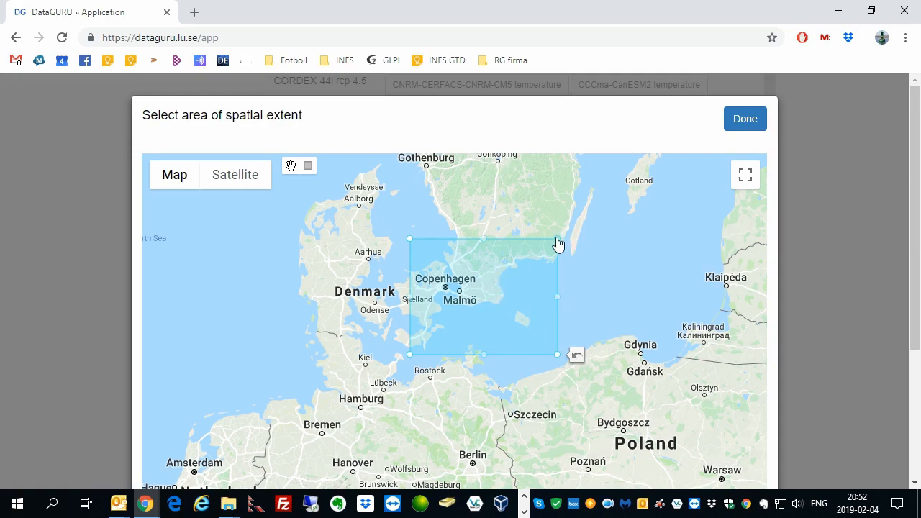
click(746, 118)
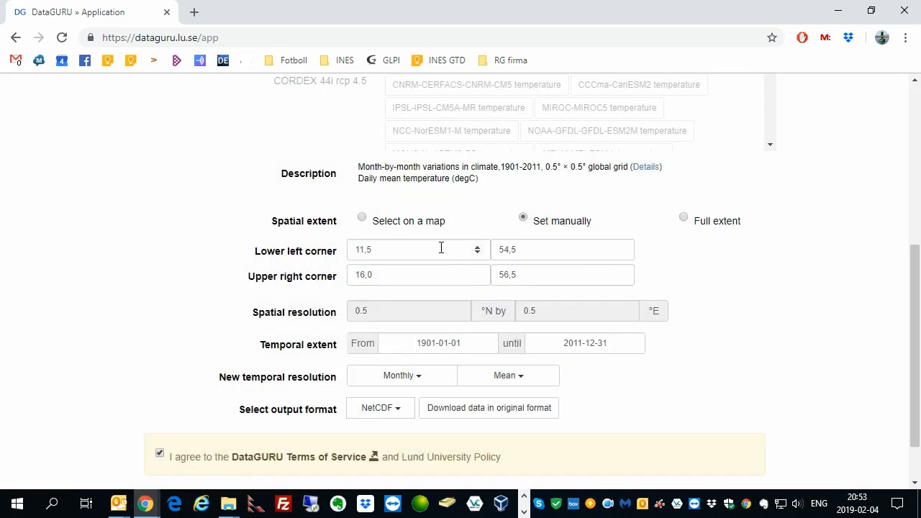
Step: Examine the lower left and upper right corner coordinates of the selected area
drag(425, 249, 353, 248)
drag(532, 250, 501, 251)
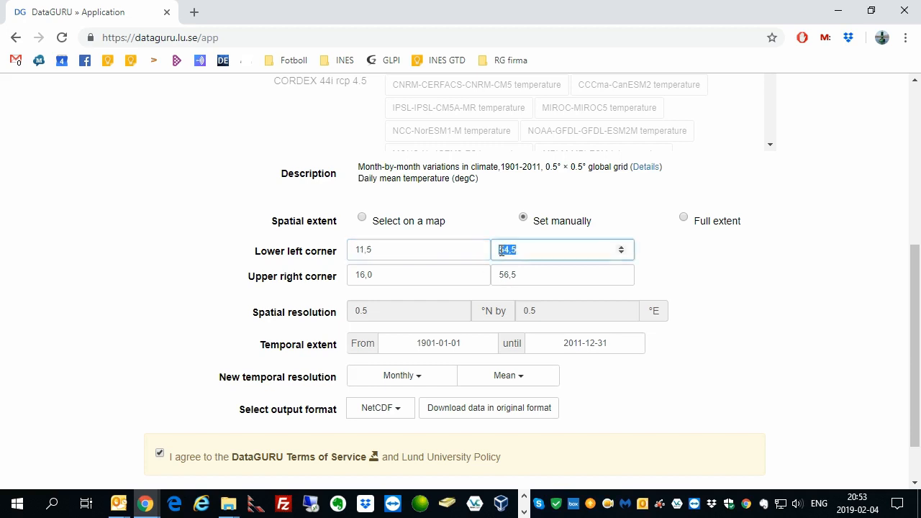
key(Tab)
key(Tab)
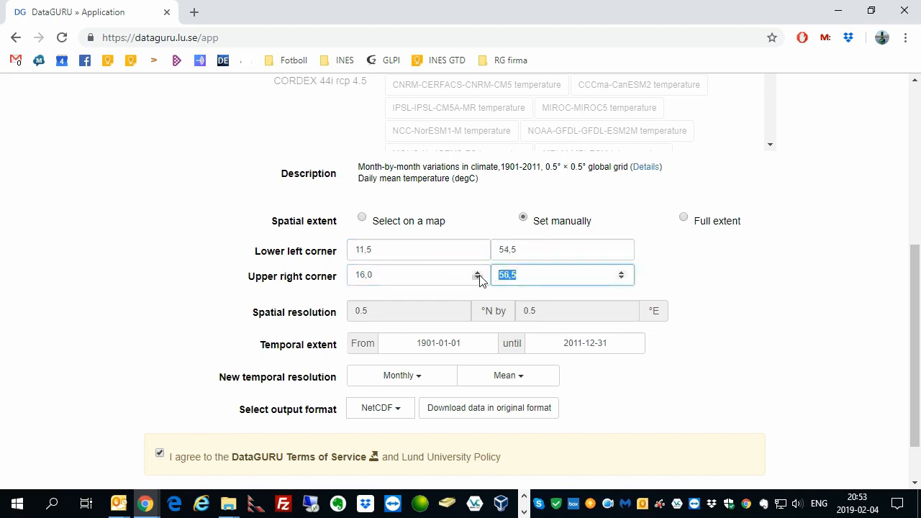
click(443, 276)
drag(443, 276, 356, 278)
click(385, 252)
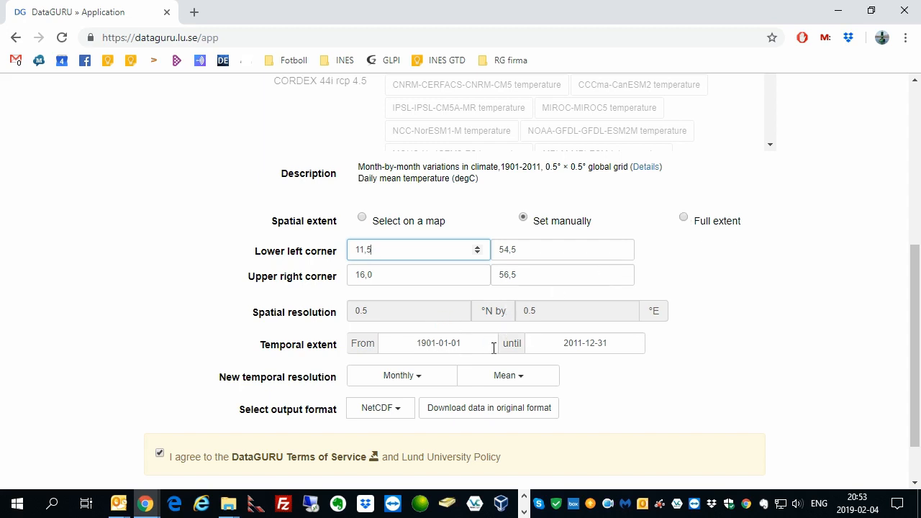
Step: Check the end date of the temporal extent and set the start date to 1961-01-01
click(561, 343)
mouse_move(561, 343)
mouse_down()
mouse_move(617, 343)
mouse_move(564, 344)
mouse_up()
click(616, 343)
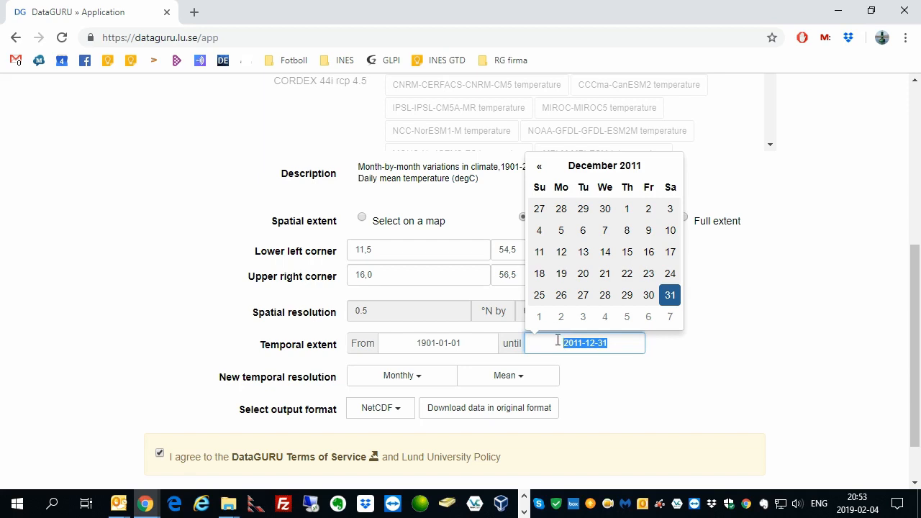
double_click(420, 344)
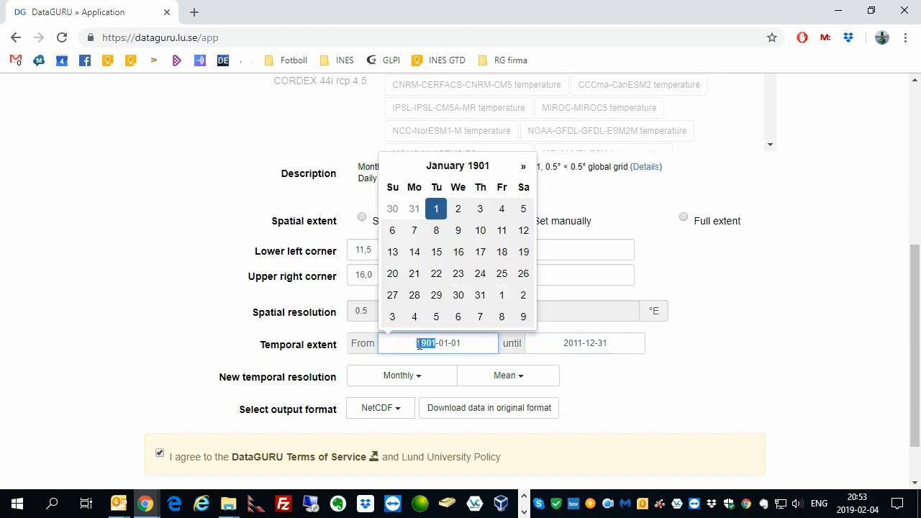
text(1961)
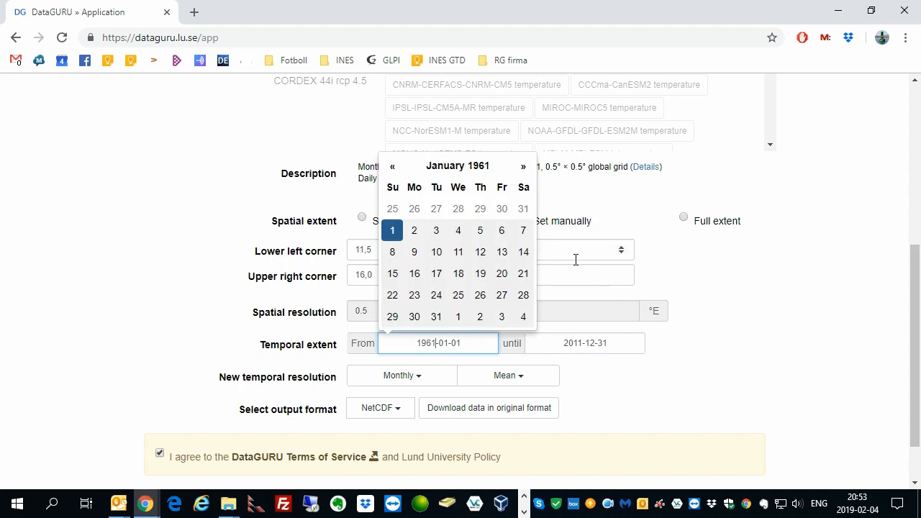
Step: Browse the start date calendar through 1961 and set the start of the temporal extent to 1961-12-31
click(393, 169)
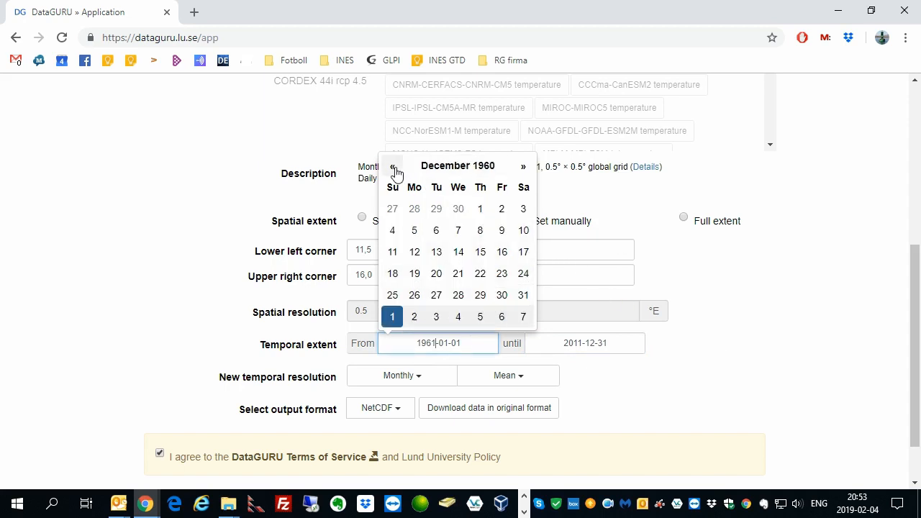
click(524, 170)
click(525, 170)
click(524, 169)
click(524, 170)
click(524, 170)
click(524, 170)
click(524, 169)
click(524, 170)
click(525, 169)
click(525, 170)
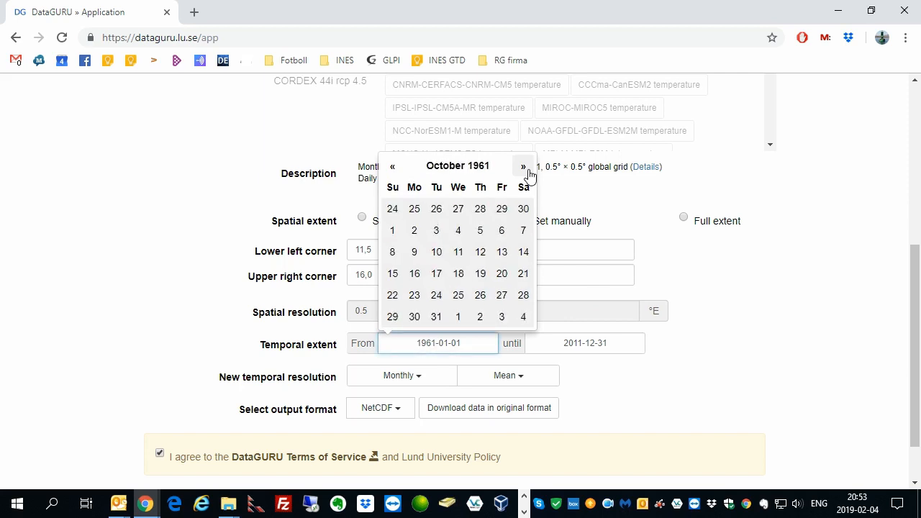
click(525, 170)
click(524, 170)
click(525, 170)
click(393, 169)
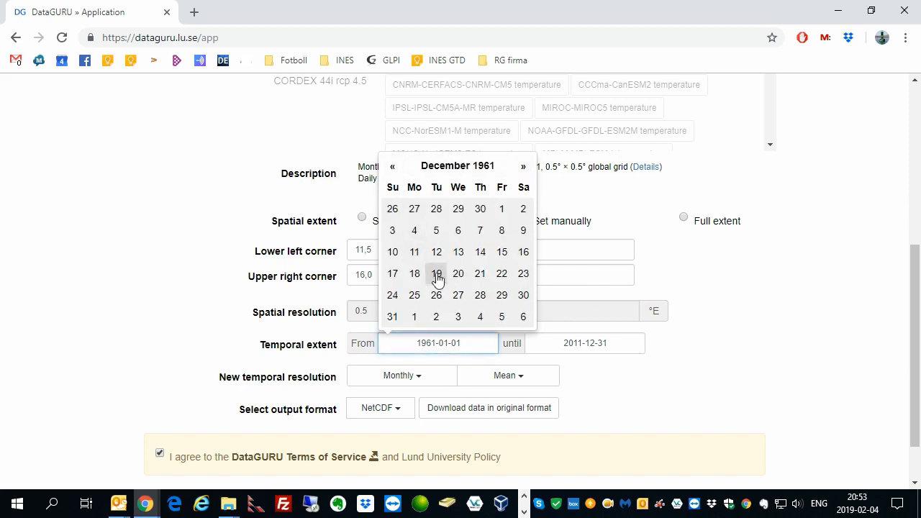
click(393, 318)
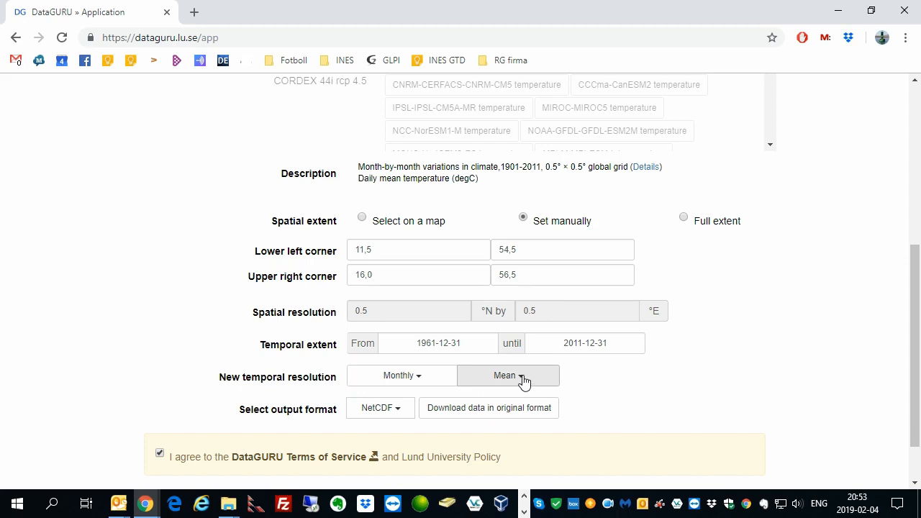
Step: Examine the available time intervals and aggregation methods for the new temporal resolution
click(416, 380)
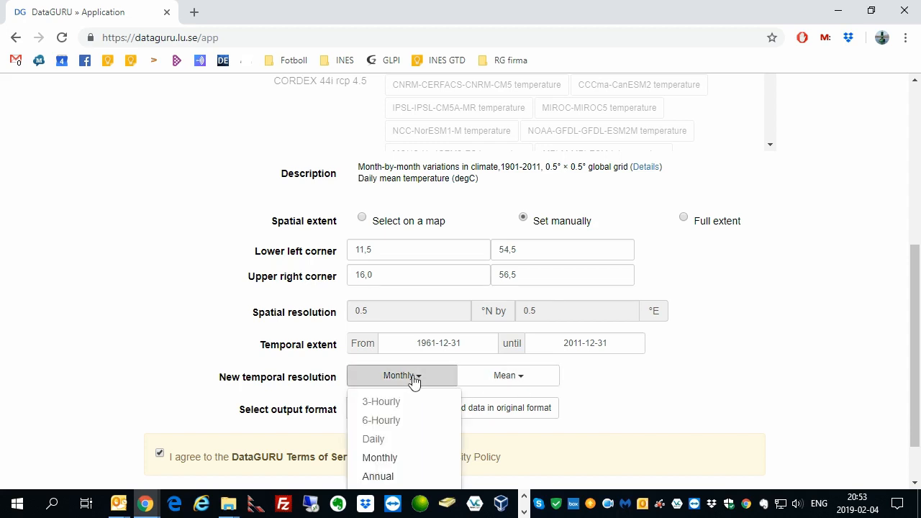
drag(916, 344, 915, 388)
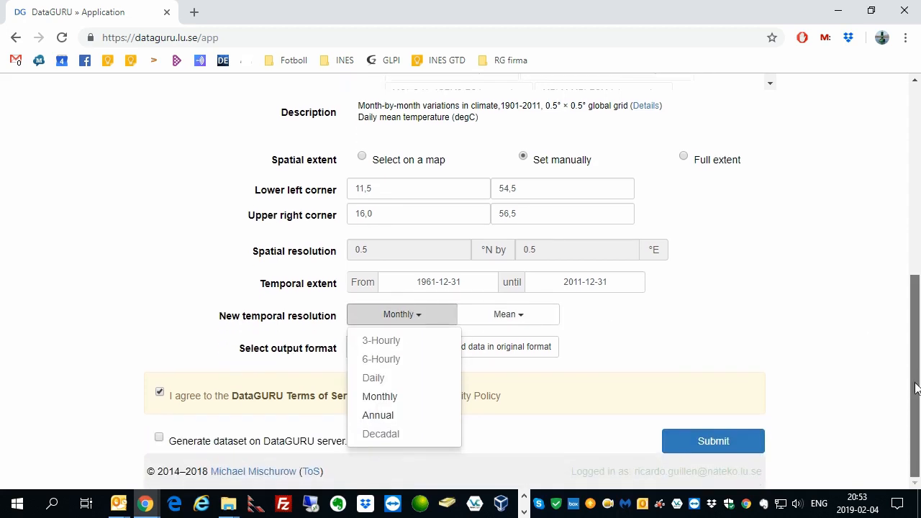
click(539, 321)
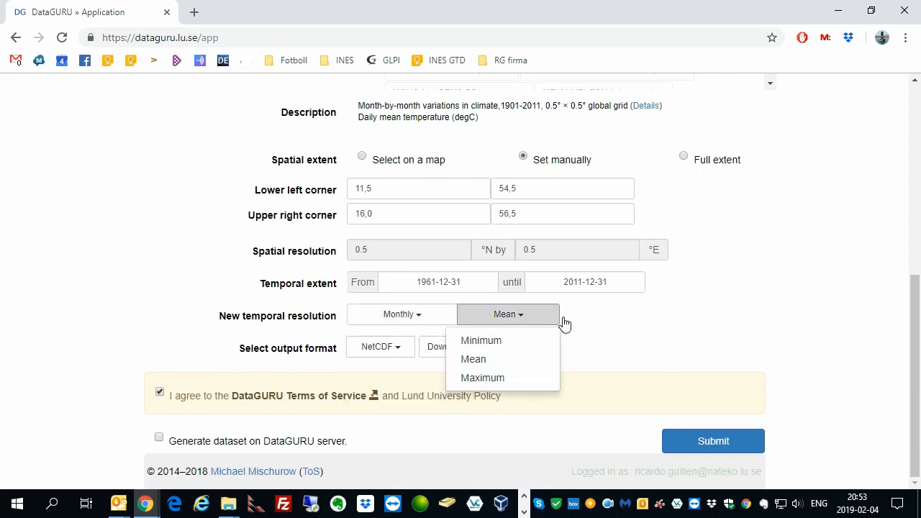
click(611, 324)
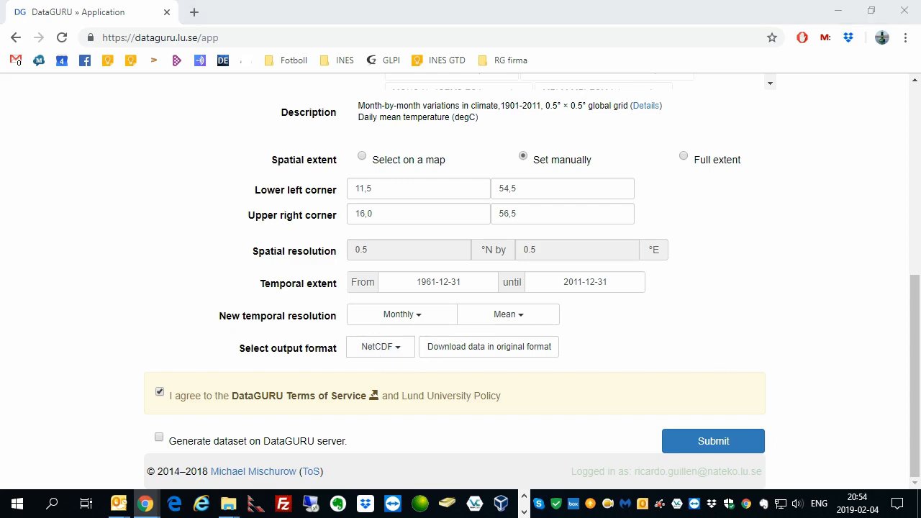
Step: Review the available output formats and set the output format to Text
click(383, 348)
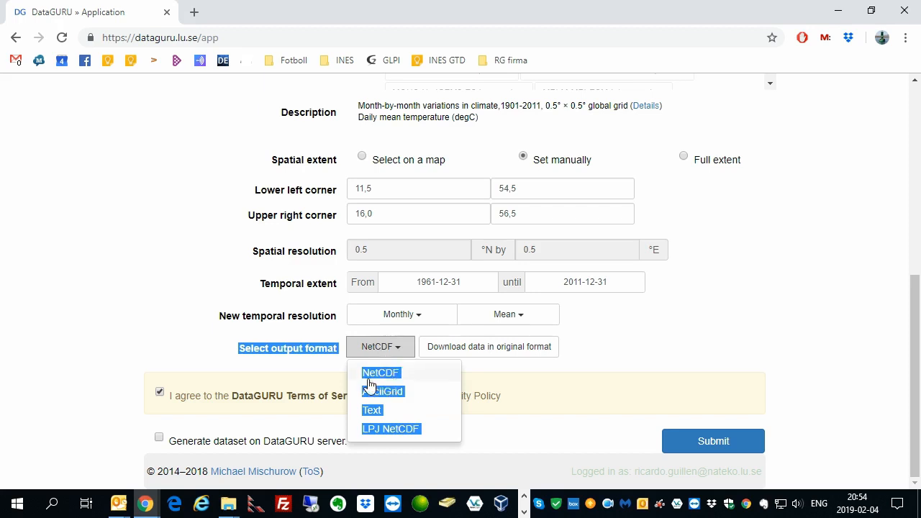
click(340, 367)
click(368, 353)
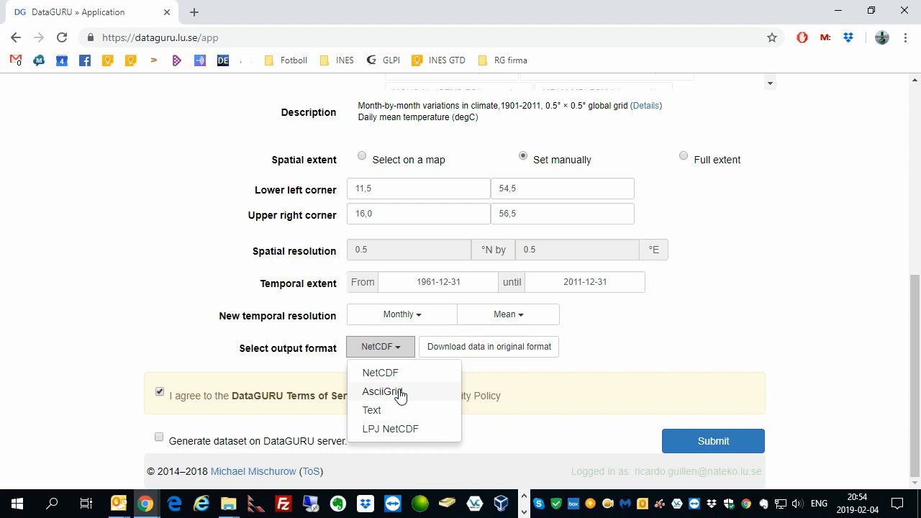
click(398, 412)
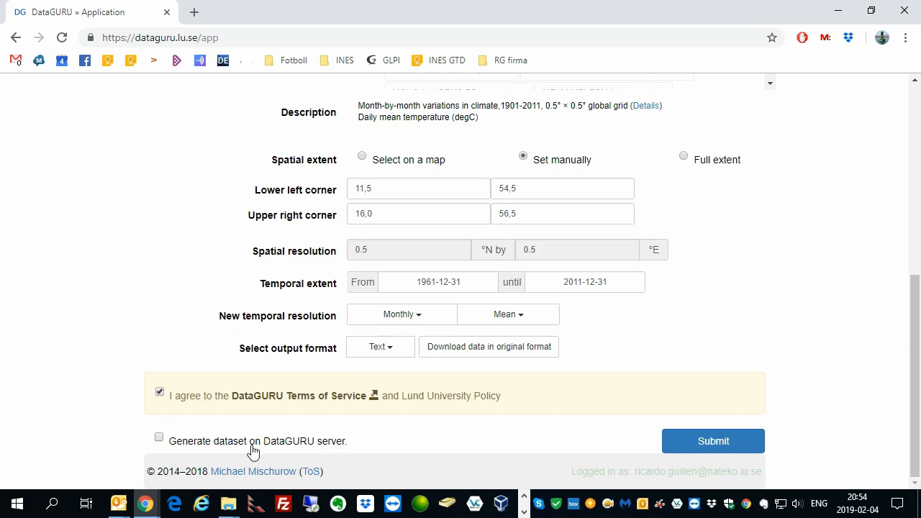
Step: Submit the request with dataset generation on the DataGURU server enabled, and download the copy of the script used to generate the data
click(158, 438)
click(665, 444)
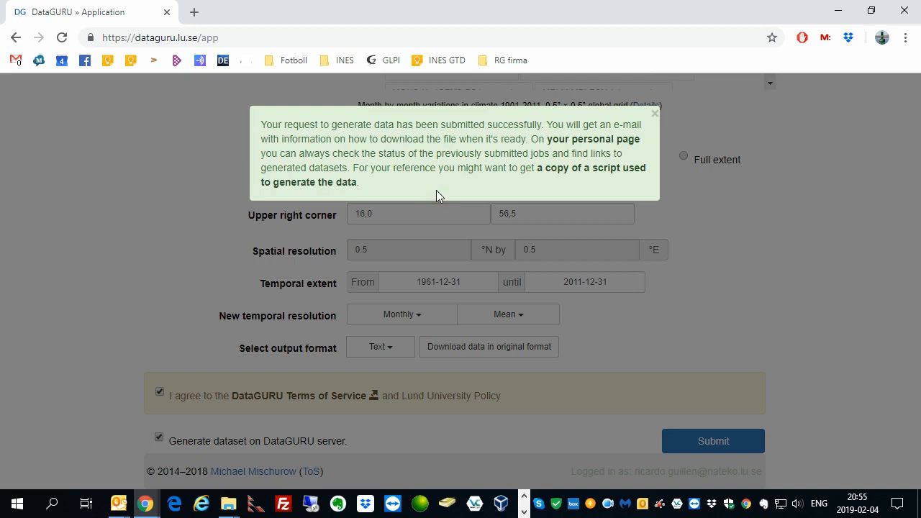
click(561, 176)
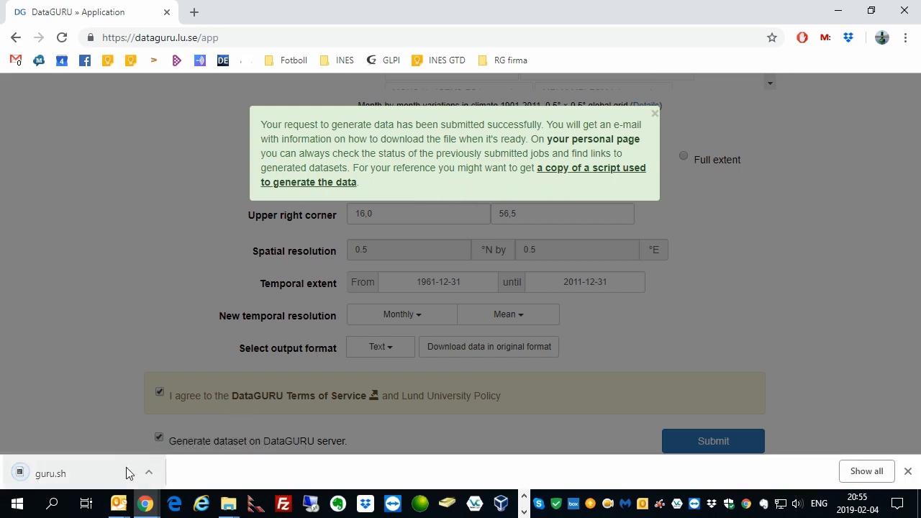
Step: Open guru.sh in Visual Studio Code, read through its download, grid definition and output commands, and close it
click(124, 474)
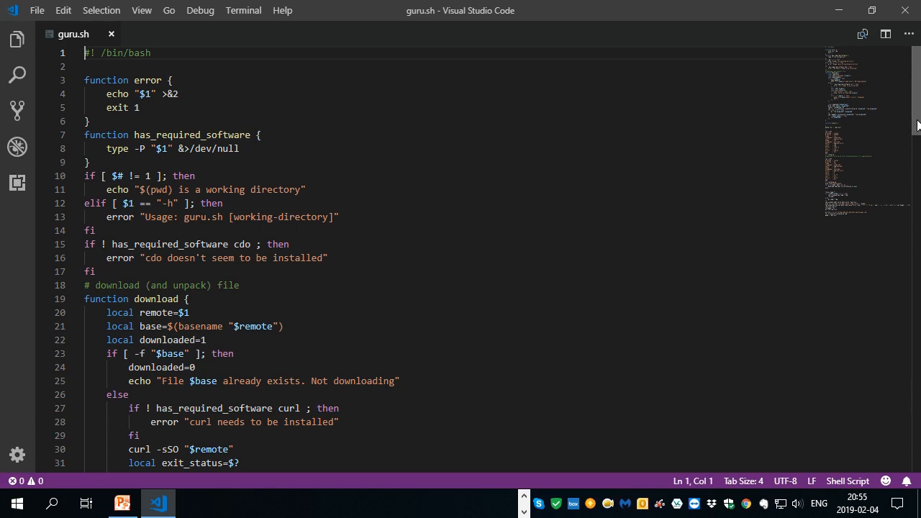
drag(917, 125, 917, 213)
scroll(460, 258, down, 1)
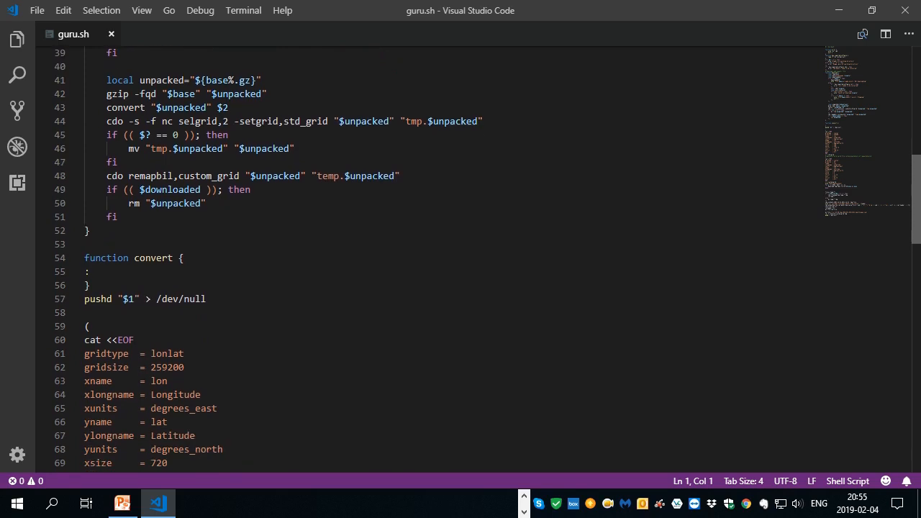
scroll(460, 259, down, 2)
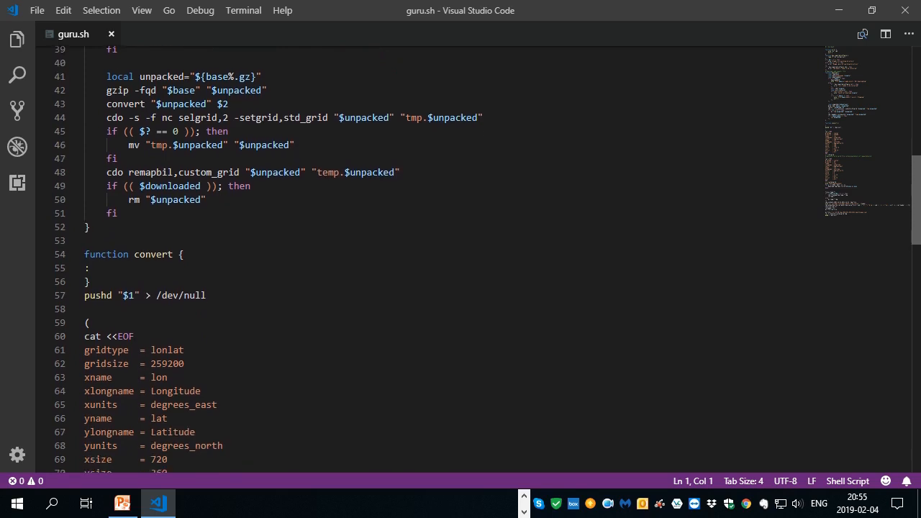
scroll(460, 259, down, 4)
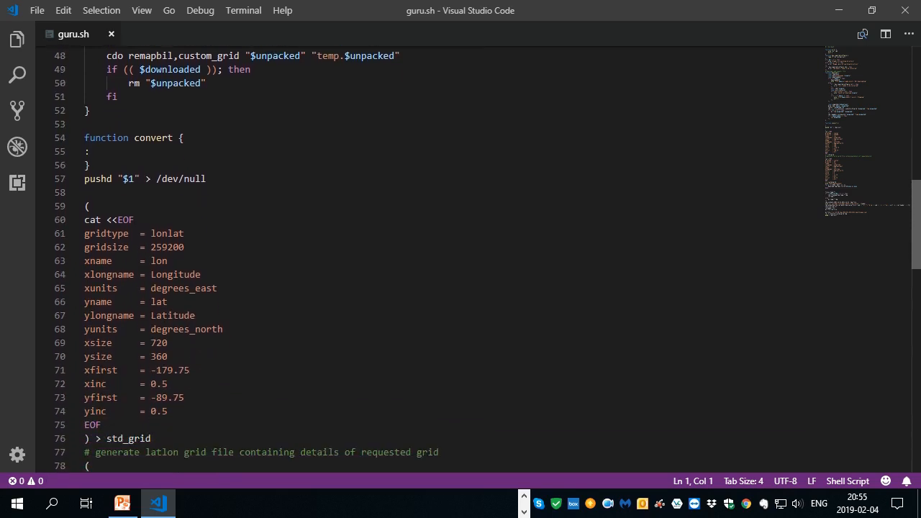
scroll(460, 259, down, 2)
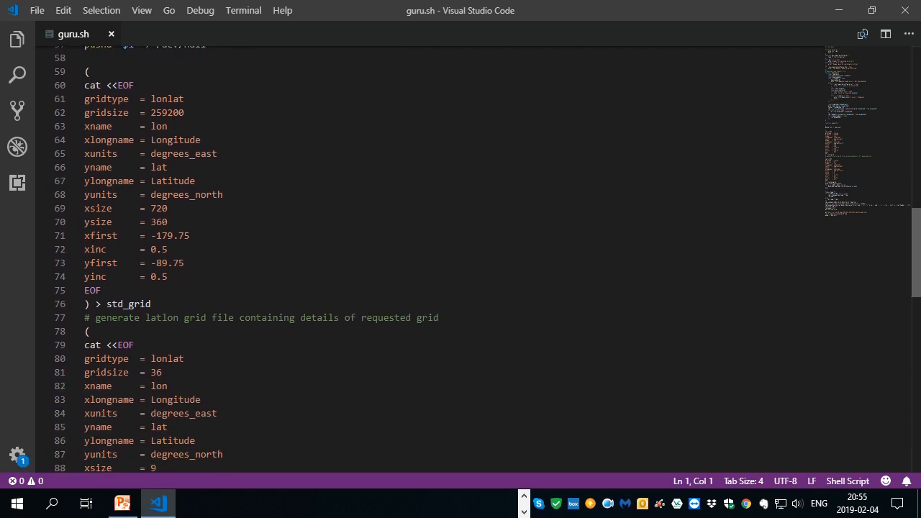
scroll(460, 259, down, 7)
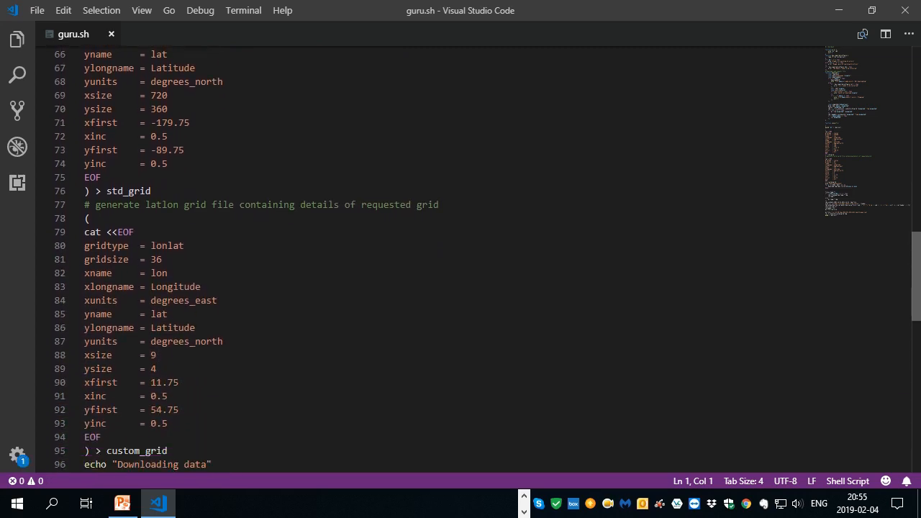
scroll(912, 440, down, 9)
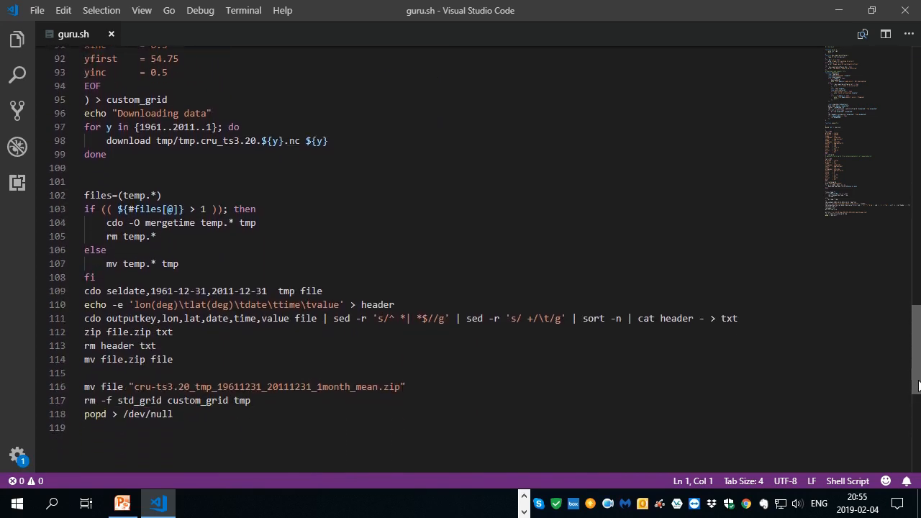
drag(912, 440, 909, 100)
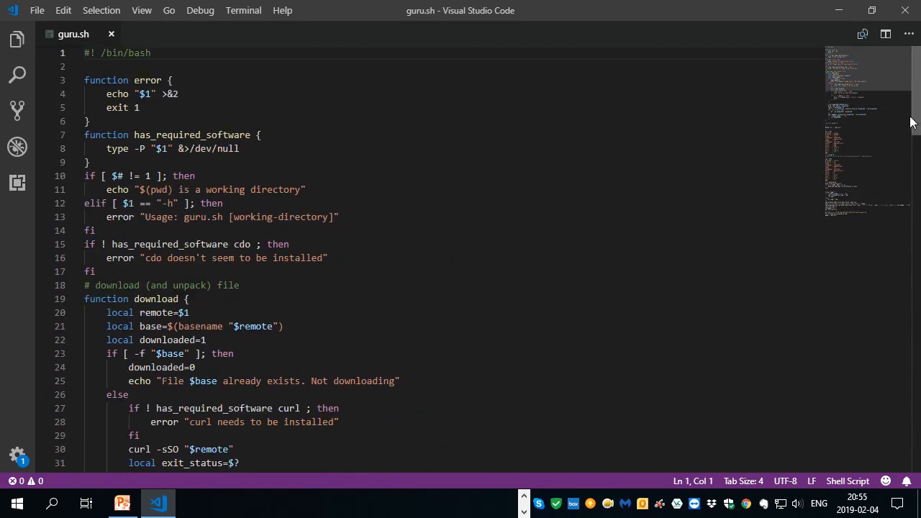
click(904, 10)
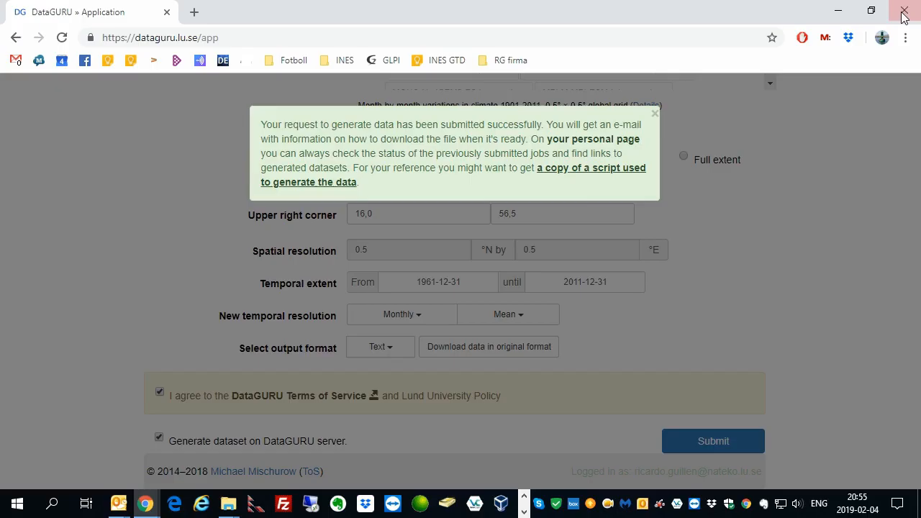
Step: Go to the personal page from the submission message and show the recent jobs
click(582, 142)
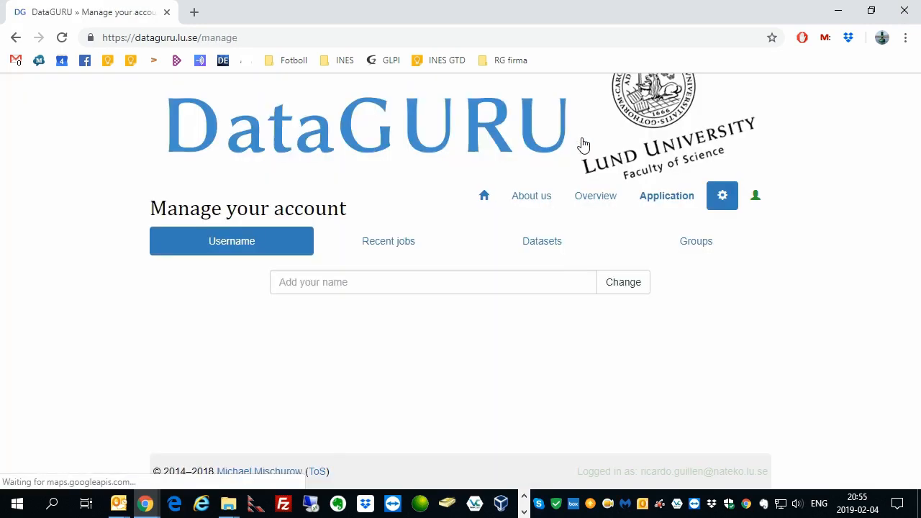
click(388, 243)
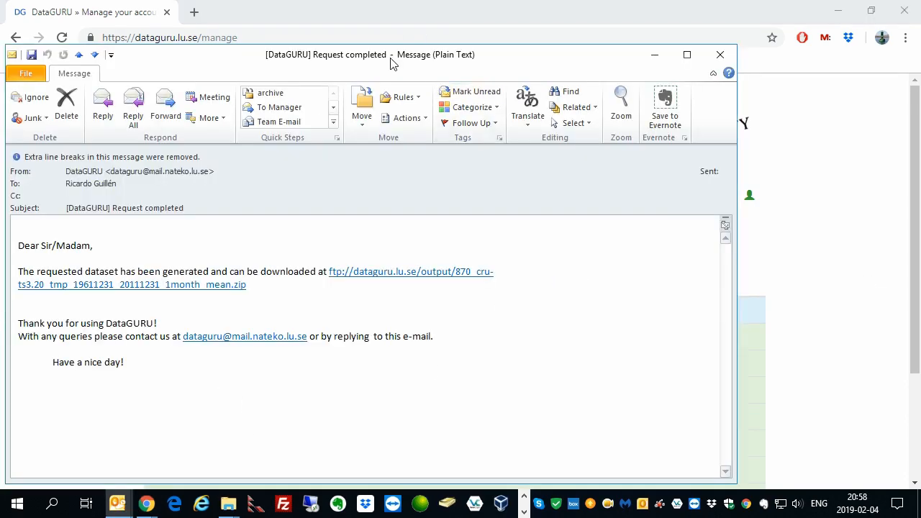
Step: Maximize the "[DataGURU] Request completed" e-mail, follow its link to the generated dataset, and minimize the message
double_click(391, 63)
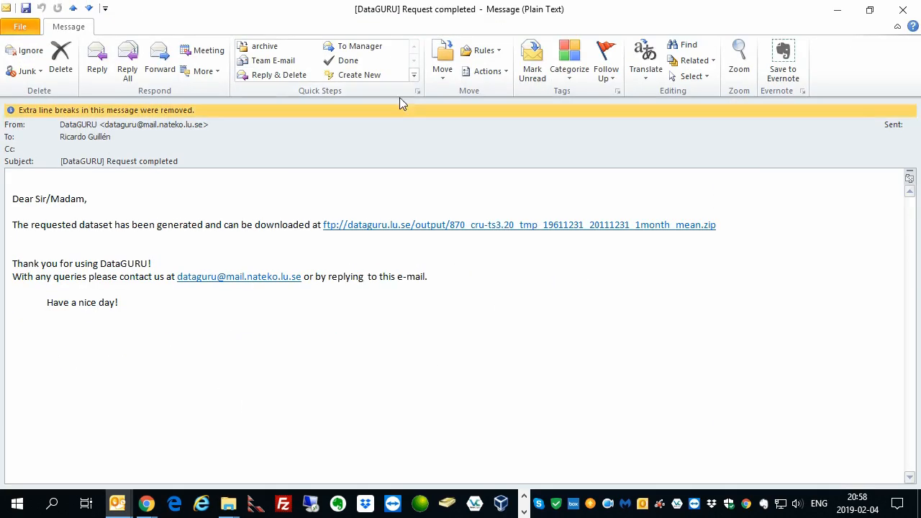
click(359, 226)
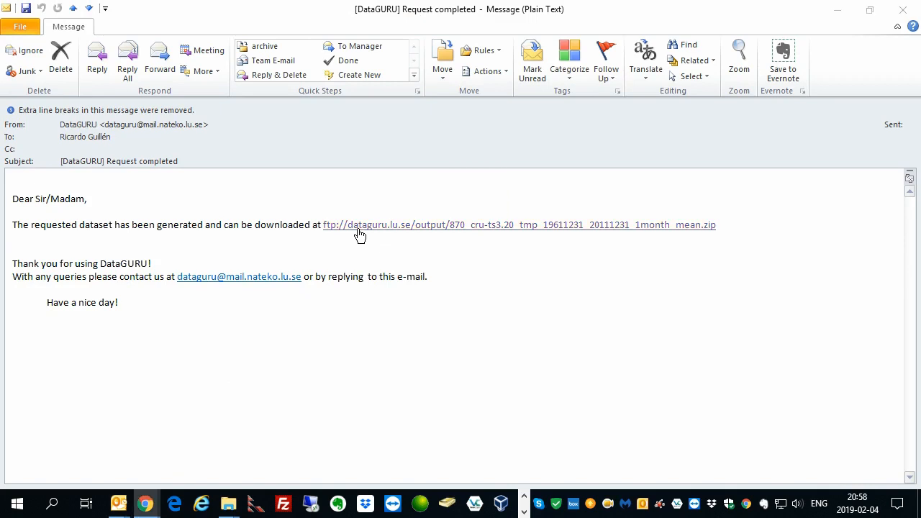
click(837, 9)
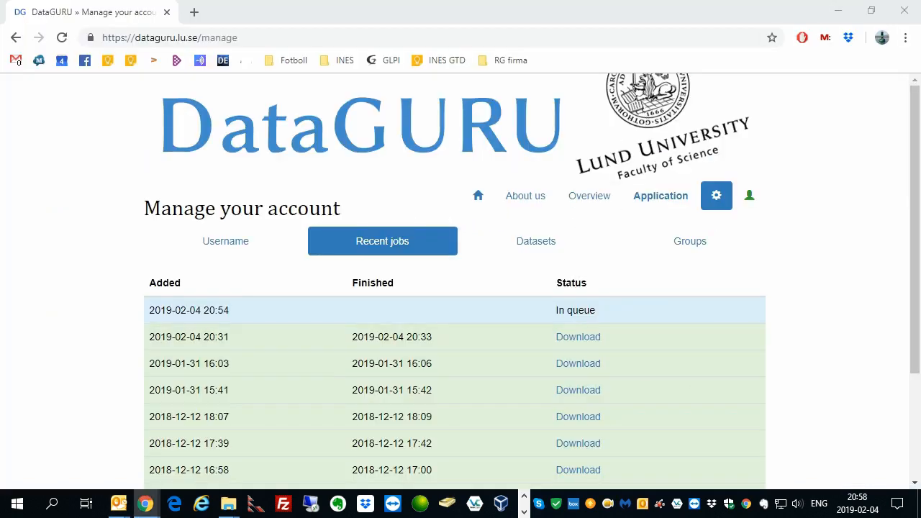
click(227, 248)
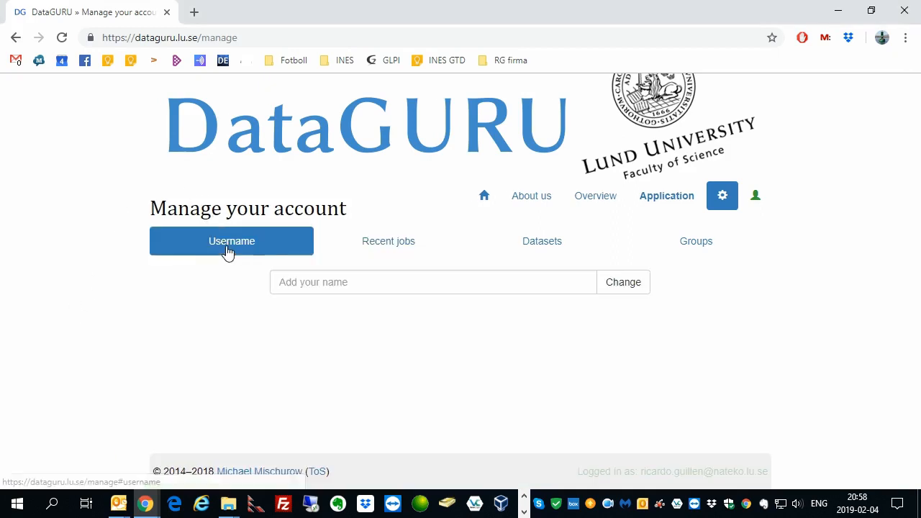
click(336, 247)
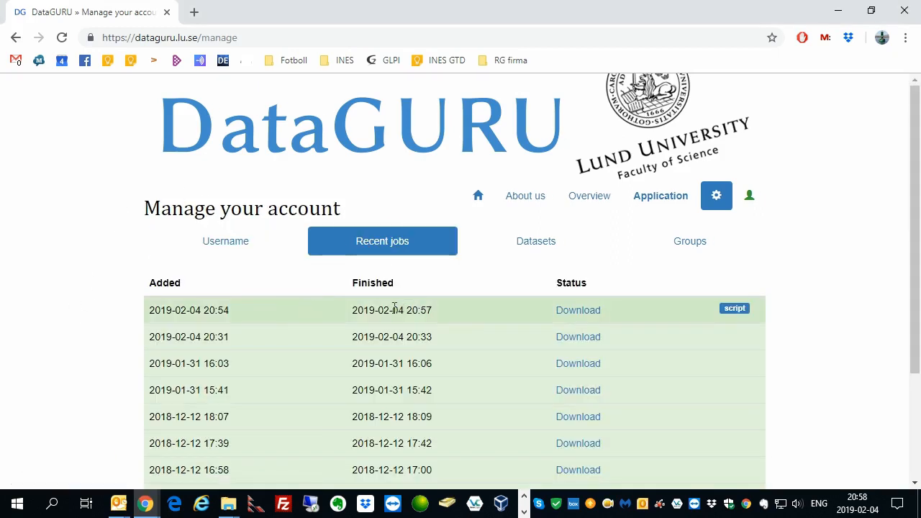
click(578, 315)
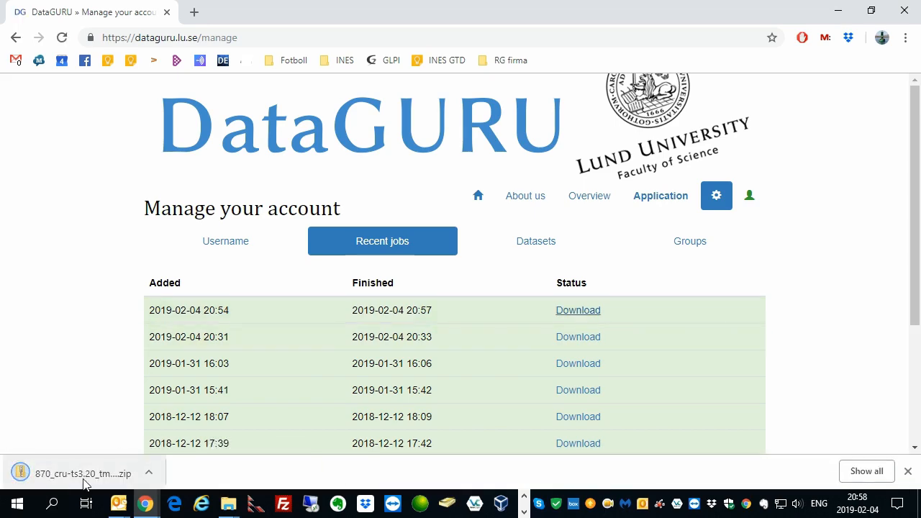
Step: Show the downloaded dataset zip in its folder and extract it all to the suggested desktop folder
click(149, 473)
click(177, 422)
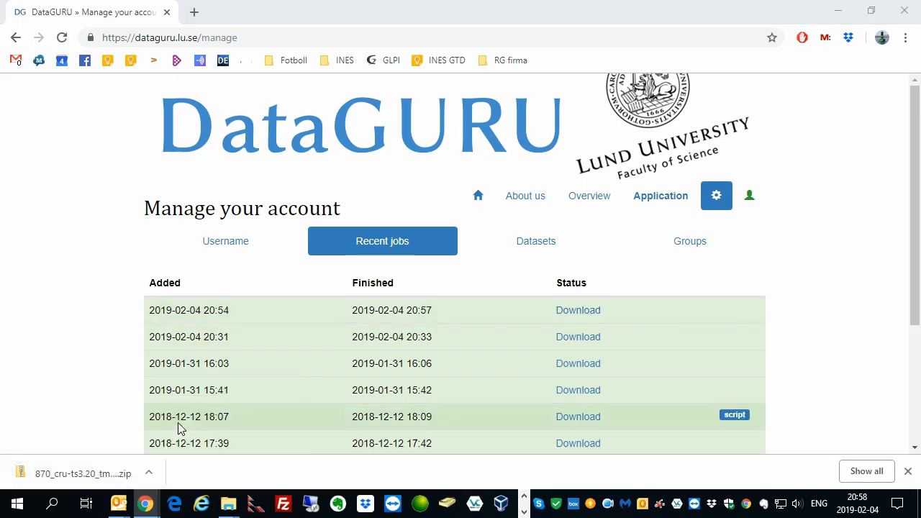
right_click(382, 228)
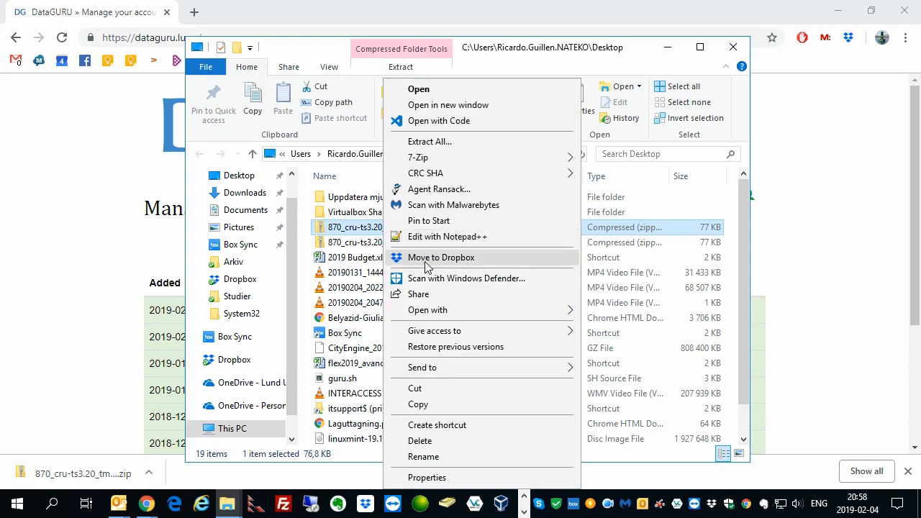
click(453, 141)
key(Return)
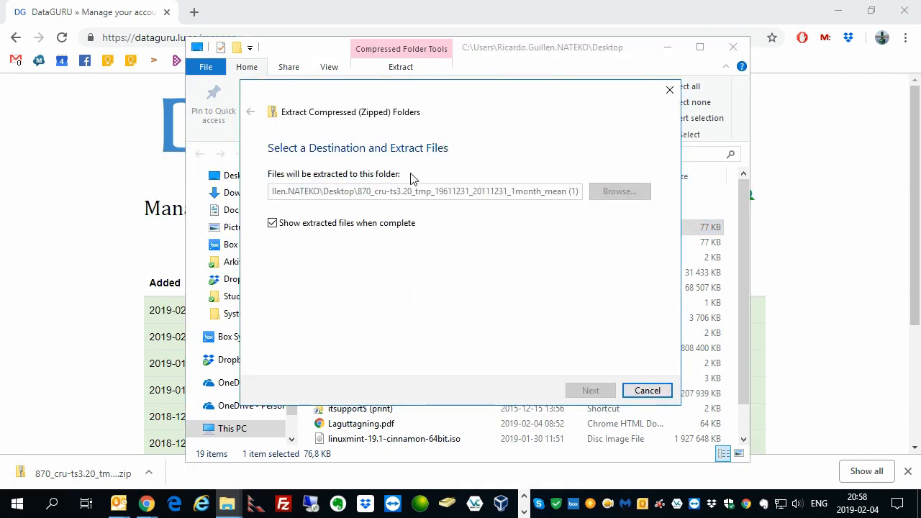
Step: Rename the extracted txt file as txt.txt
click(370, 219)
key(F2)
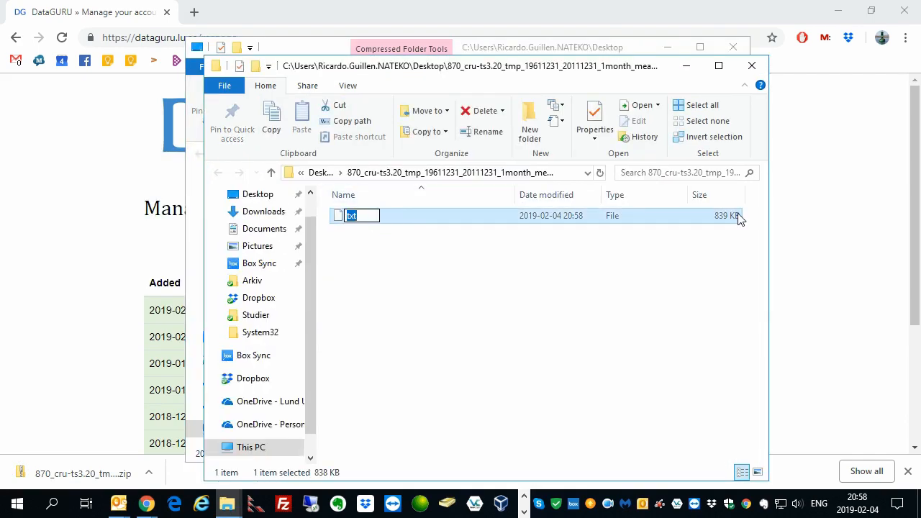
text(.txt)
key(Return)
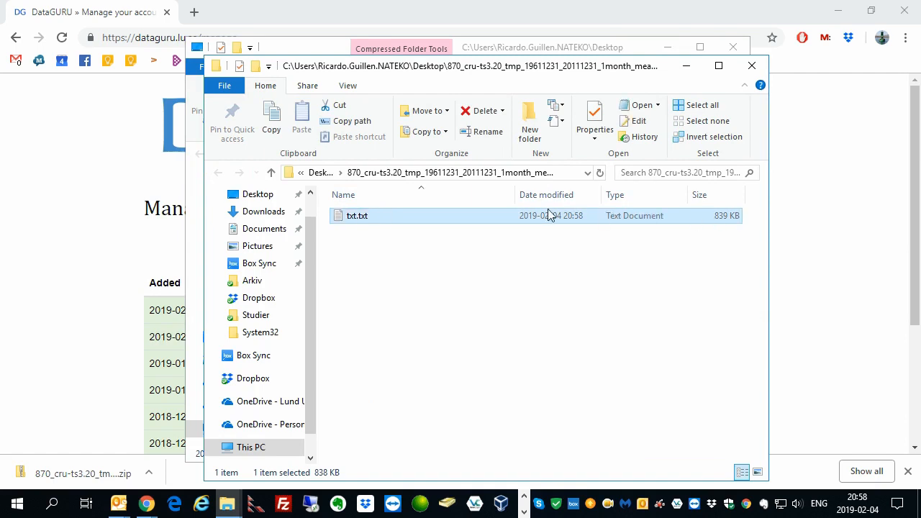
Step: Open txt.txt with Microsoft Excel and auto-fit the width of column C to its dates
right_click(370, 226)
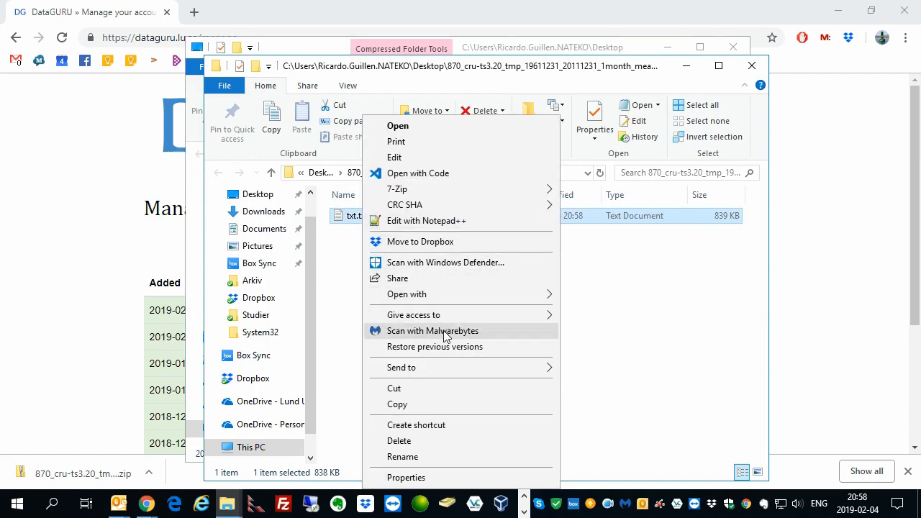
mouse_move(459, 296)
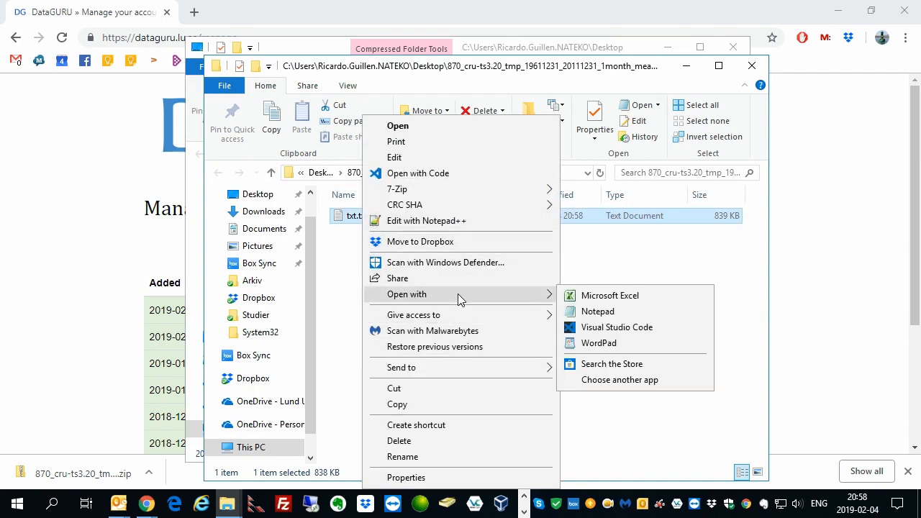
click(570, 297)
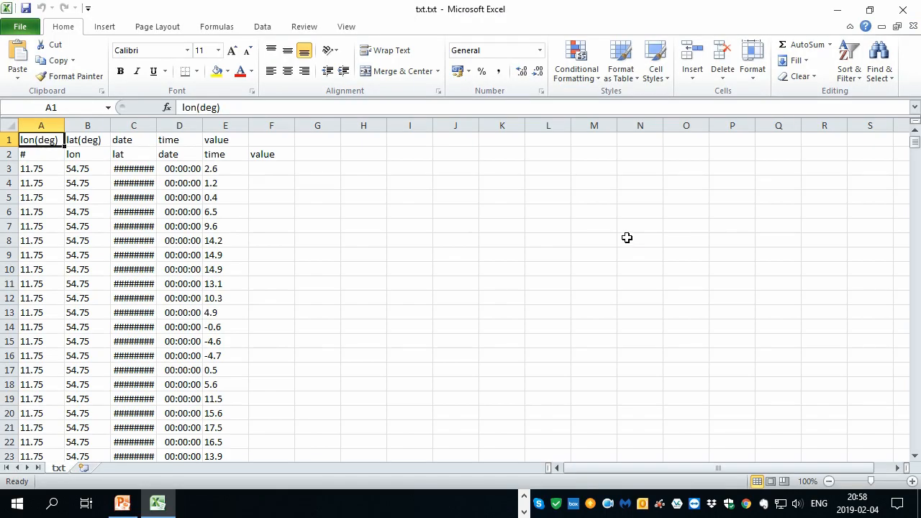
double_click(156, 126)
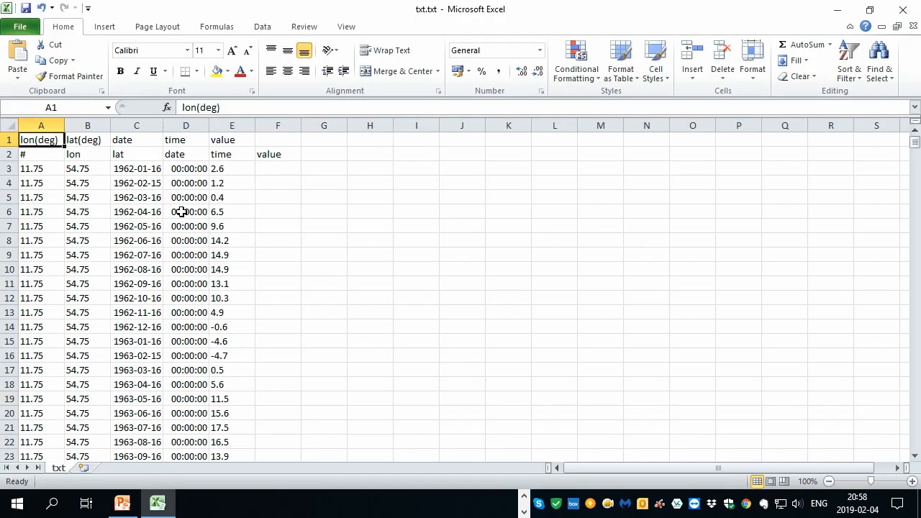
Step: Check the number format in column E and replace every "." with "," throughout the worksheet
drag(222, 166, 239, 328)
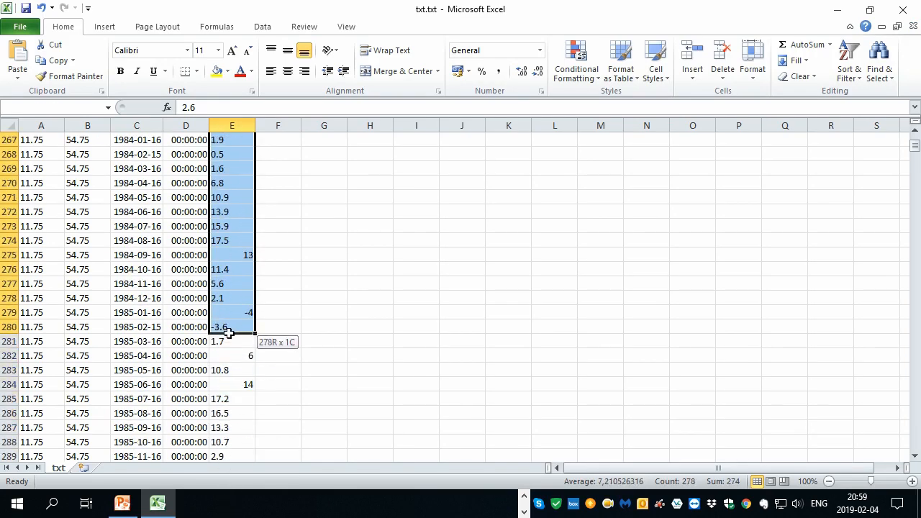
click(239, 312)
key(ctrl+h)
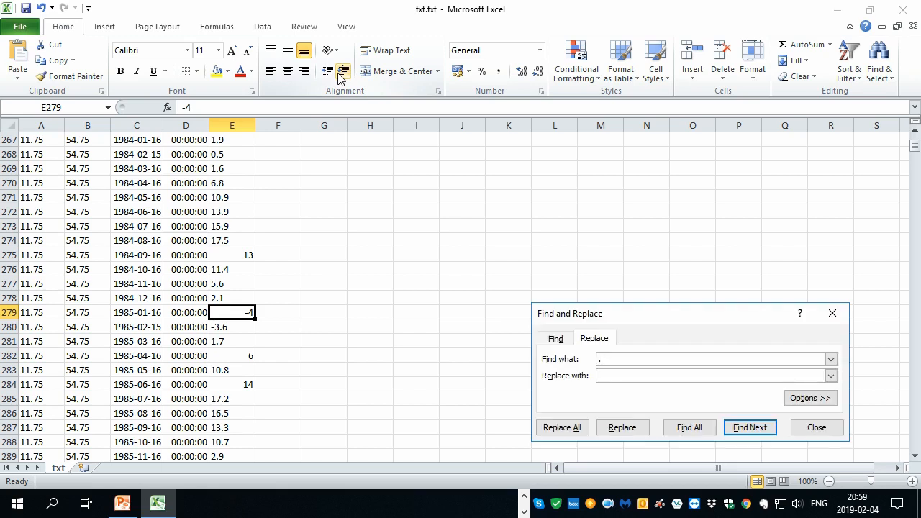
key(alt+a)
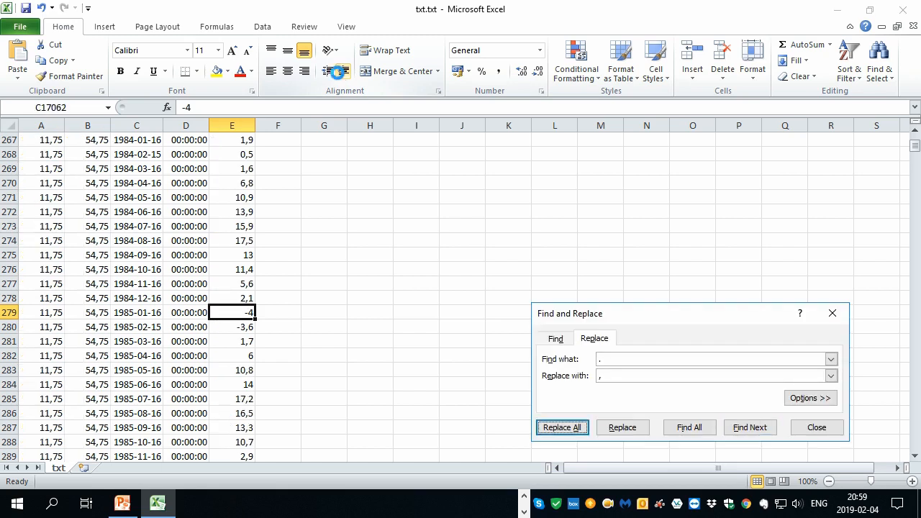
key(Escape)
Step: Return to cell A1, select column C and examine its monthly dates down the rows
key(ctrl+Home)
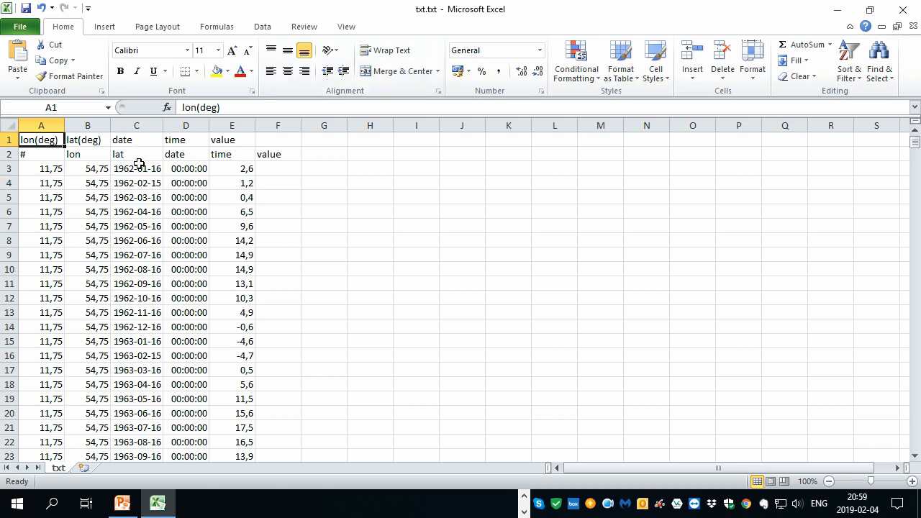
click(139, 127)
scroll(146, 178, down, 13)
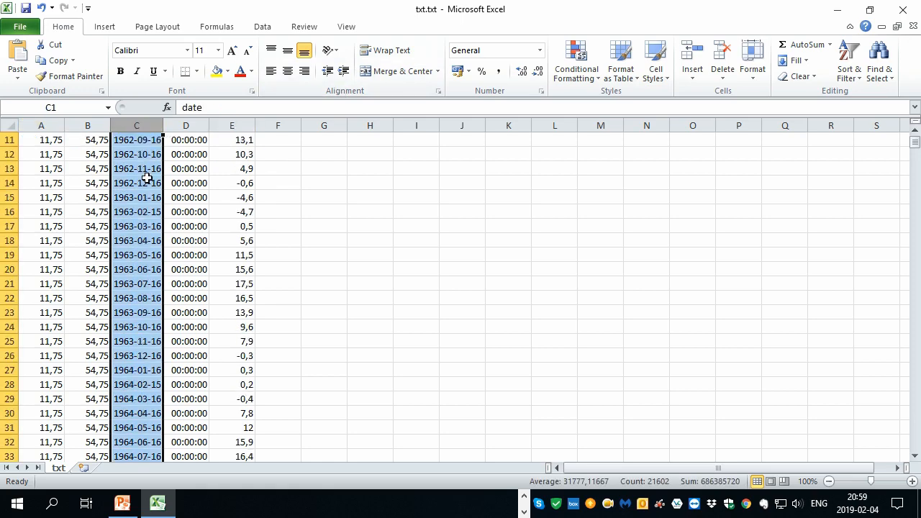
scroll(146, 183, down, 20)
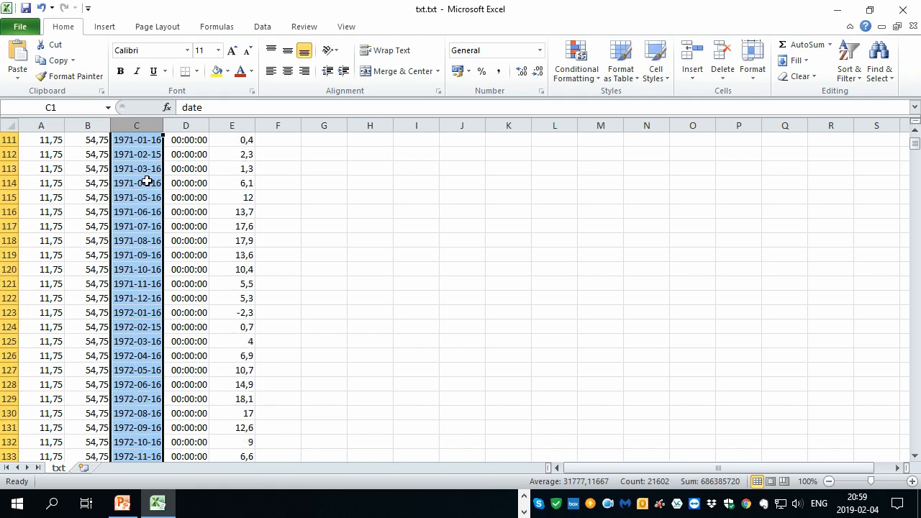
scroll(147, 182, down, 20)
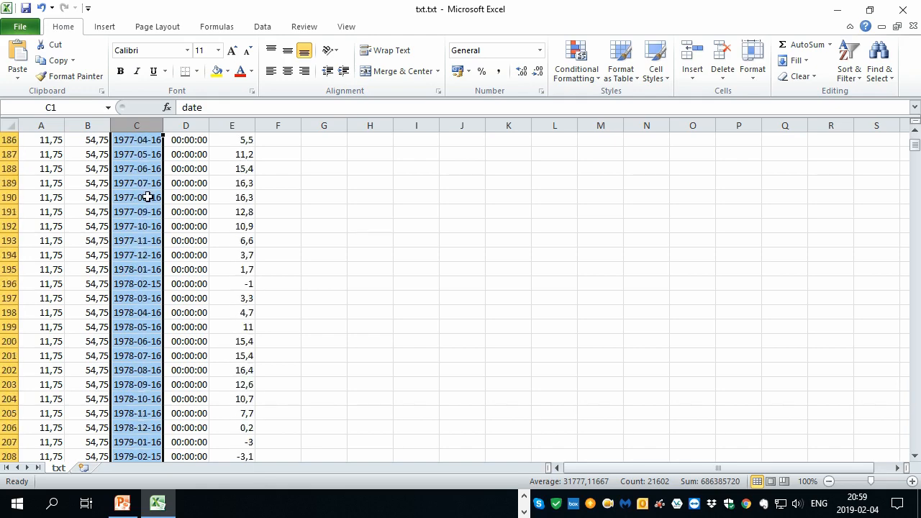
Step: Follow the dates in column C to where the series restarts at 1962-01-16 and select that cell
scroll(147, 197, down, 20)
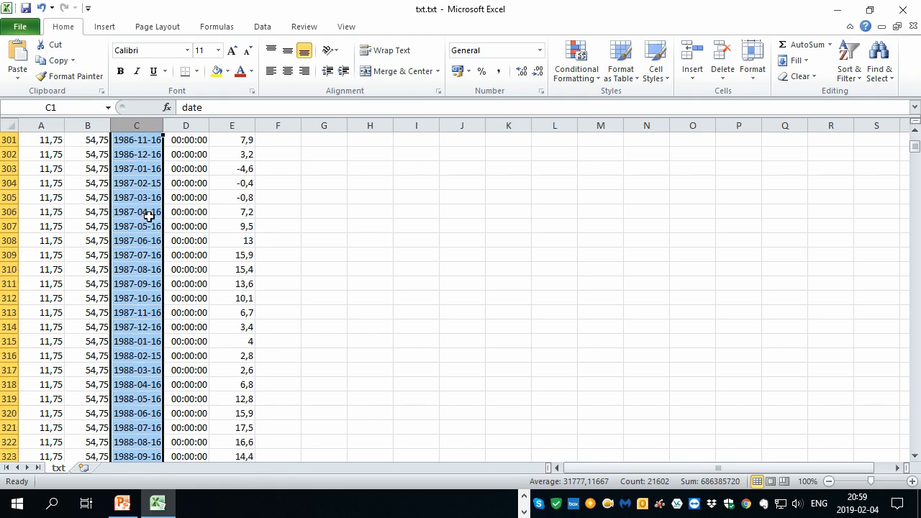
scroll(150, 235, down, 20)
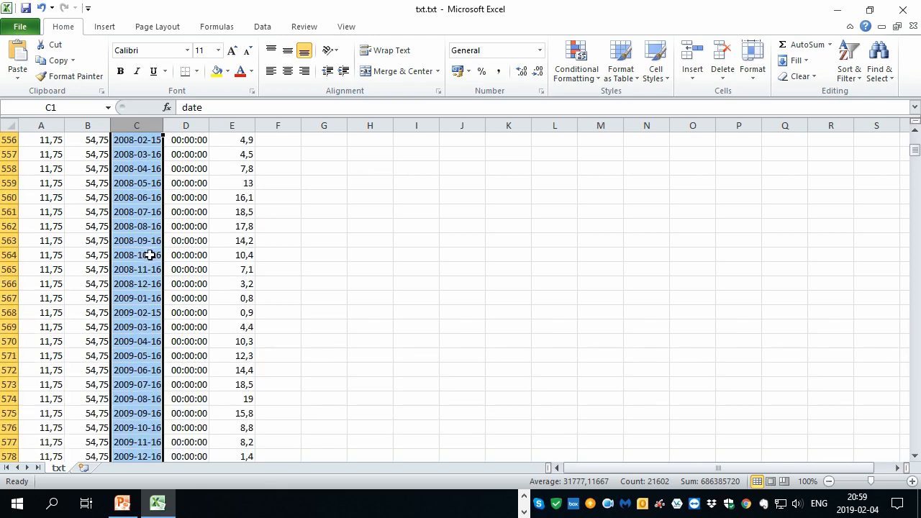
scroll(148, 255, down, 8)
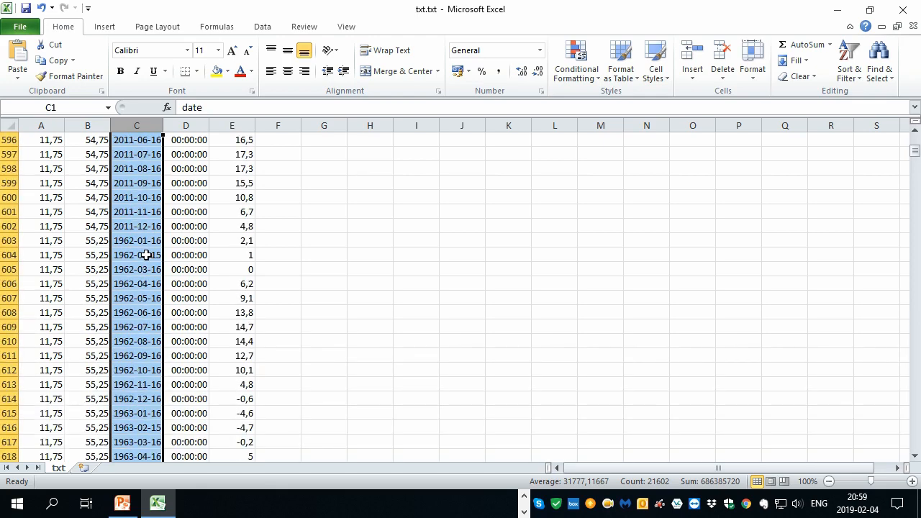
click(144, 241)
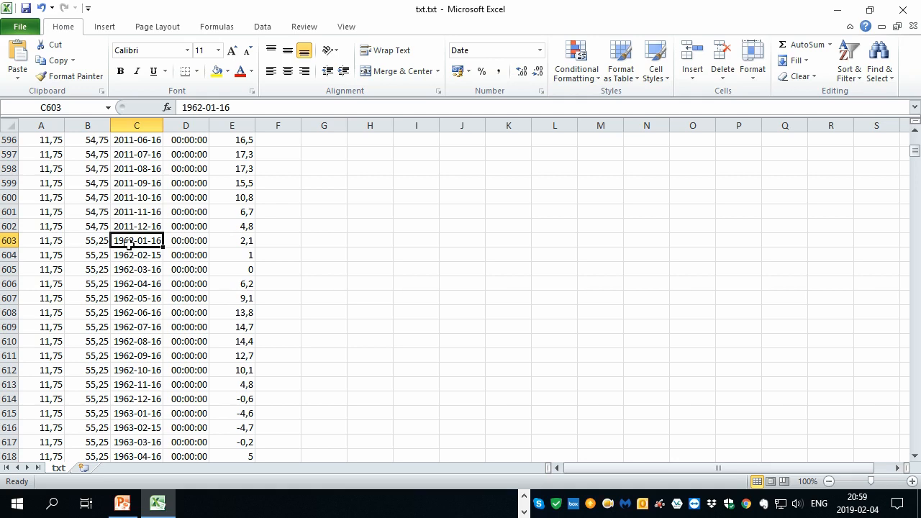
Step: Select the first location's temperature values in column E, from E602 up to E3, leaving out the header rows
click(245, 224)
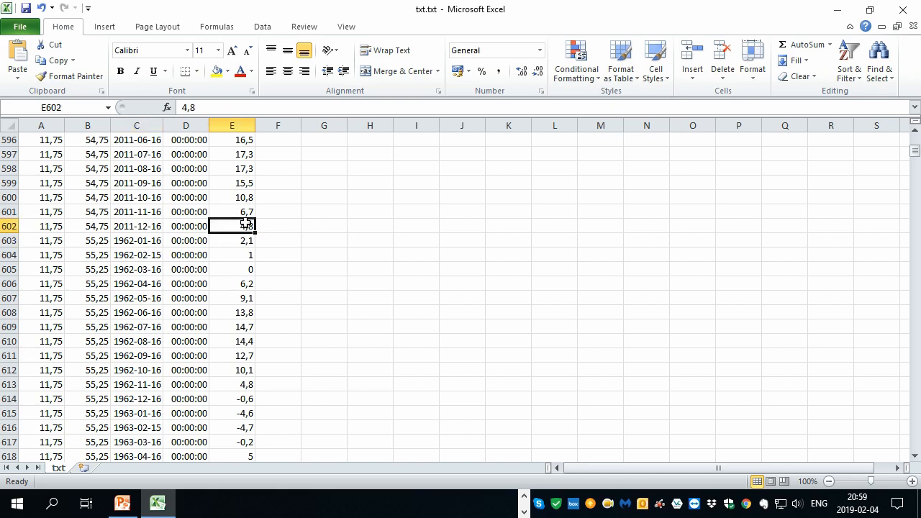
key(shift+Up)
key(shift+Up)
key(shift+Up)
key(shift+Up)
key(shift+Up)
key(shift+Up)
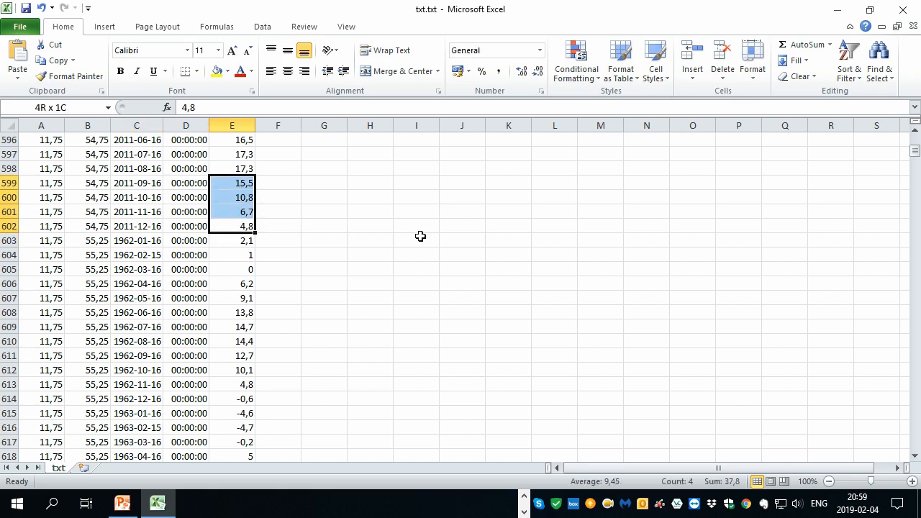
key(shift+Up)
key(shift+Up)
key(shift+Up)
key(shift+Up)
key(shift+Up)
key(shift+Up)
key(shift+Up)
key(shift+Up)
key(shift+Up)
key(shift+Up)
key(shift+Up)
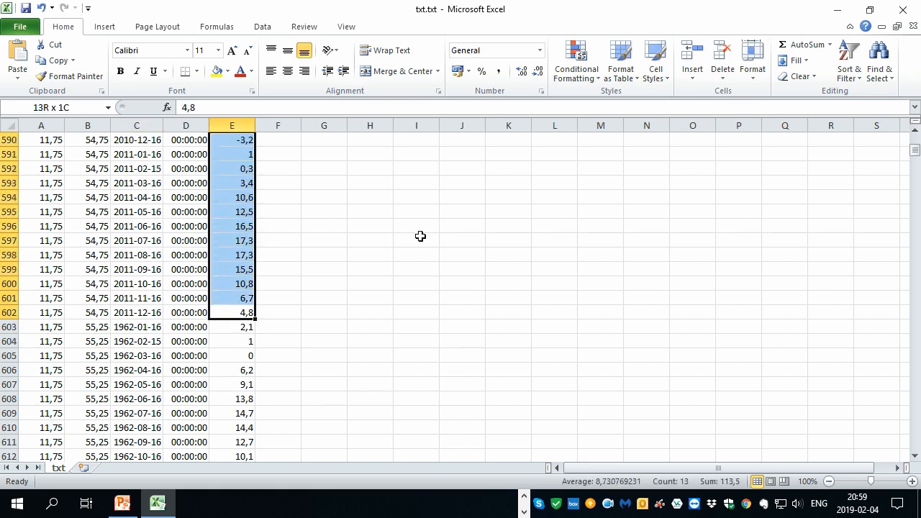
key(shift+Up)
key(shift+Up)
key(shift+Up)
key(shift+Up)
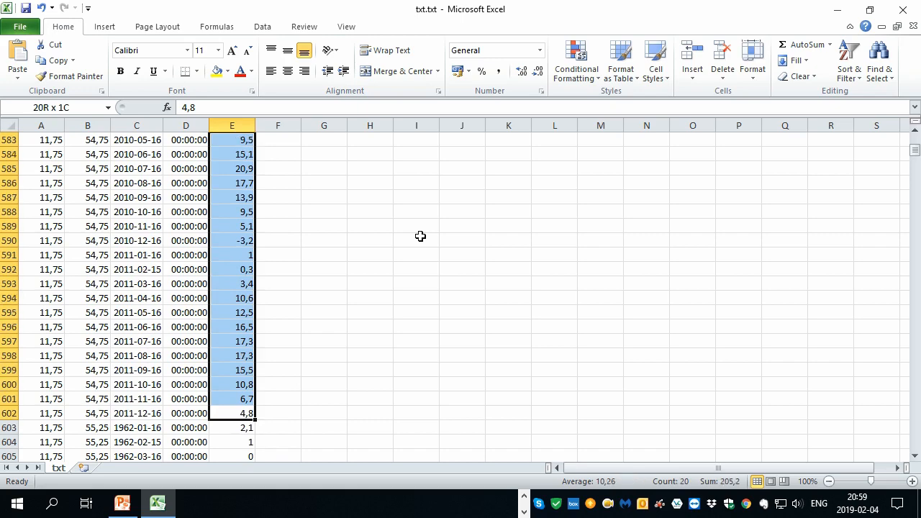
key(shift+Up)
key(shift+Up)
key(shift+Up)
key(shift+Up)
key(shift+Up)
key(shift+Up)
key(shift+Up)
key(shift+Up)
key(shift+Up)
key(shift+Up)
key(shift+Up)
key(shift+Up)
key(shift+Up)
key(shift+Up)
key(shift+Up)
key(shift+Up)
key(shift+Up)
key(shift+Up)
key(shift+Up)
key(shift+Up)
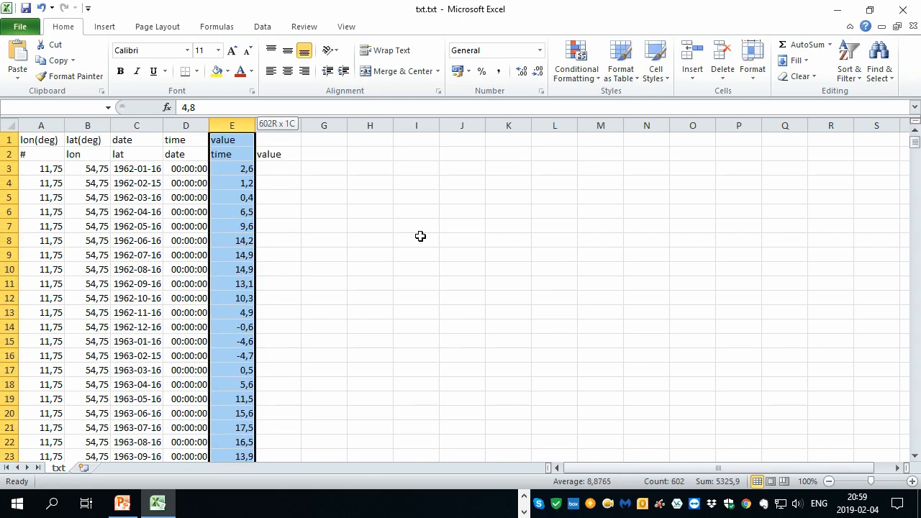
key(shift+Down)
key(shift+Down)
Step: Insert a line chart of the selected temperatures and widen it leftward to the start of column B
click(105, 27)
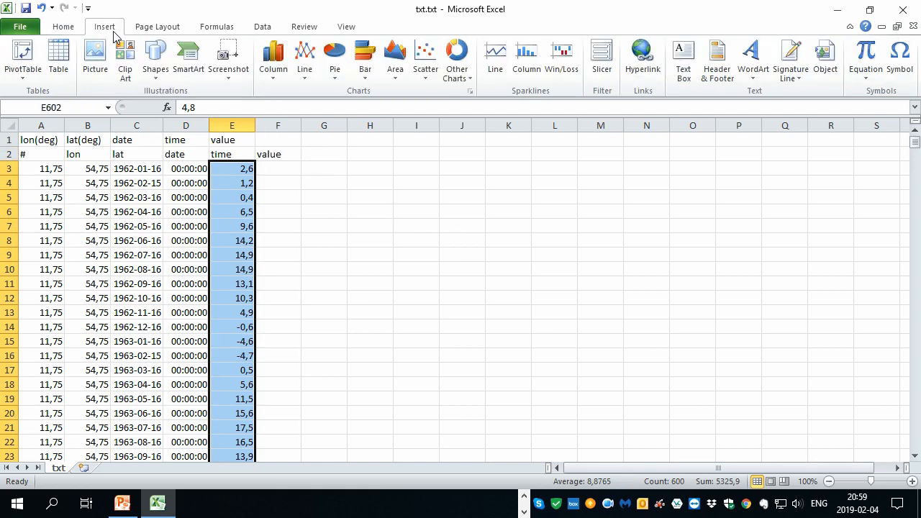
click(272, 66)
click(304, 63)
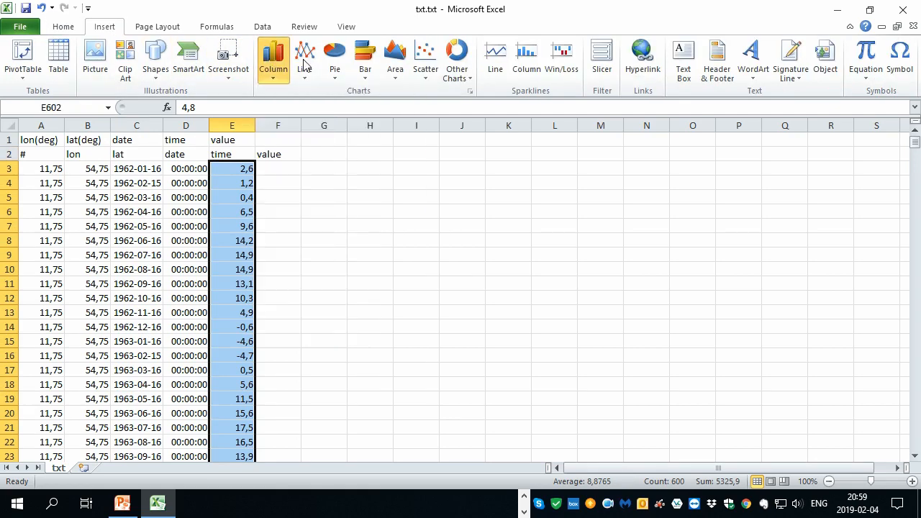
click(305, 63)
click(319, 120)
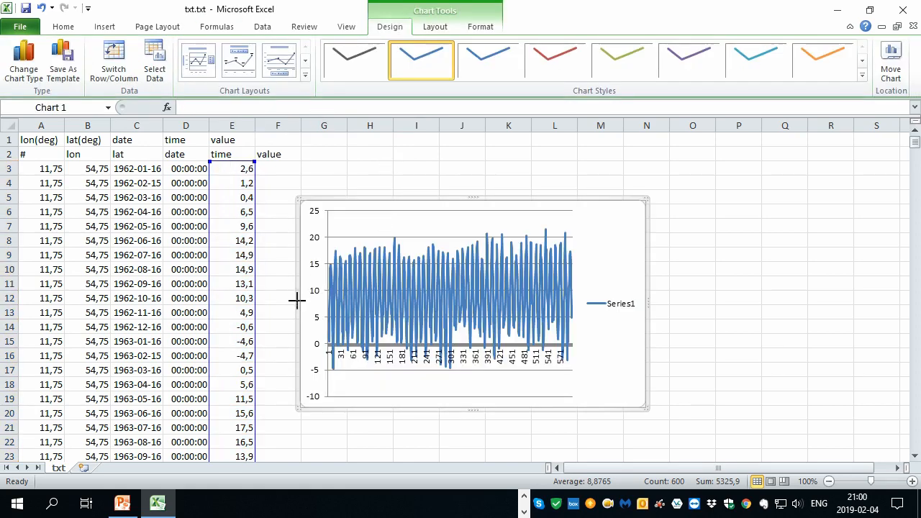
drag(298, 300, 65, 301)
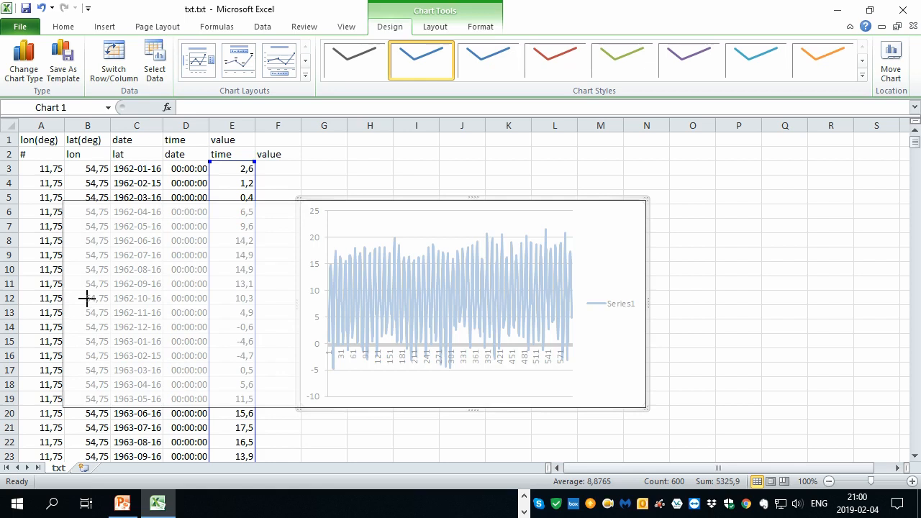
drag(86, 298, 87, 299)
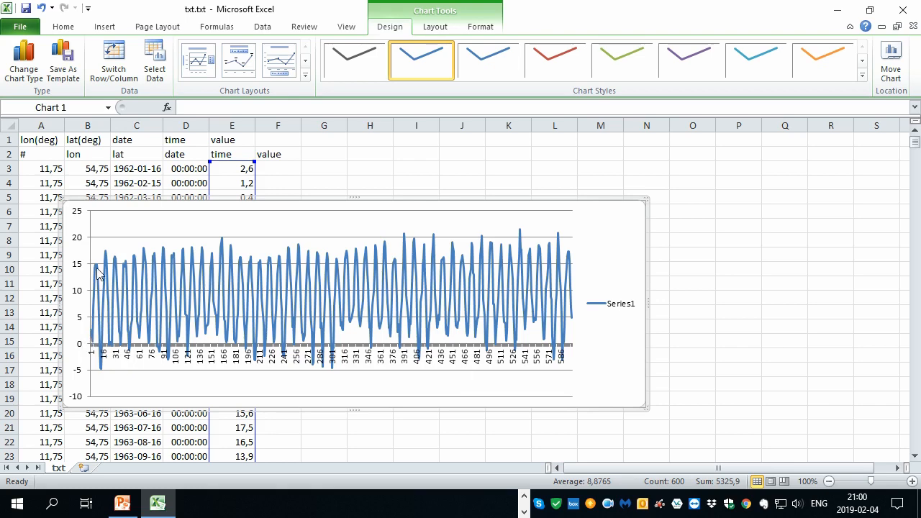
Step: Add a linear trendline with its equation displayed on the chart and extend the chart upward to row 1
mouse_move(98, 274)
mouse_move(104, 255)
mouse_move(521, 293)
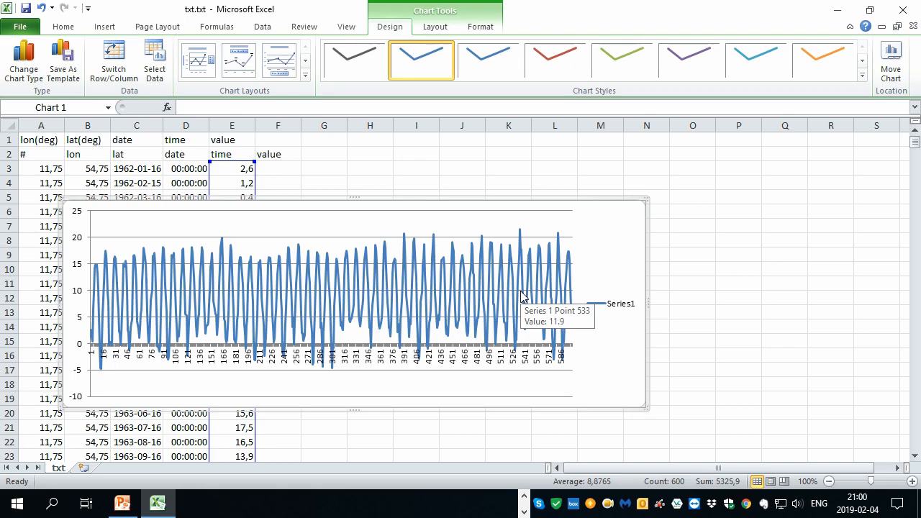
right_click(315, 297)
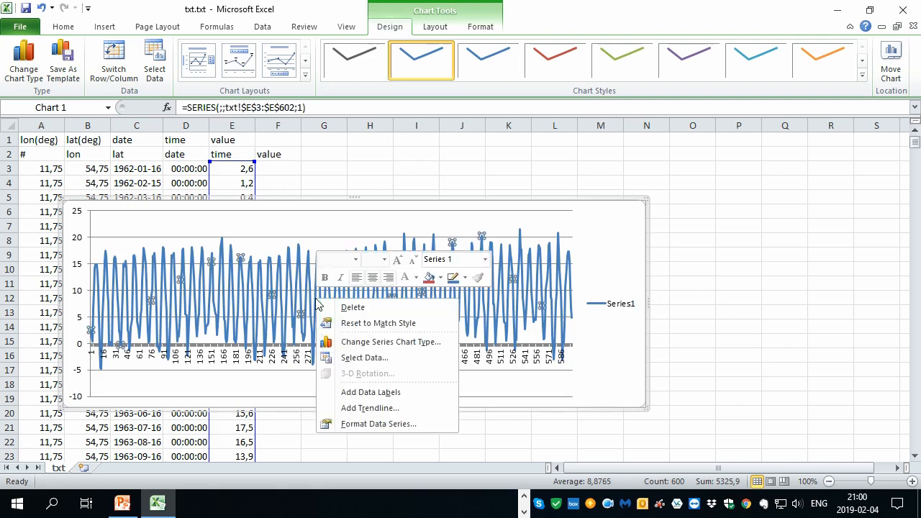
click(387, 407)
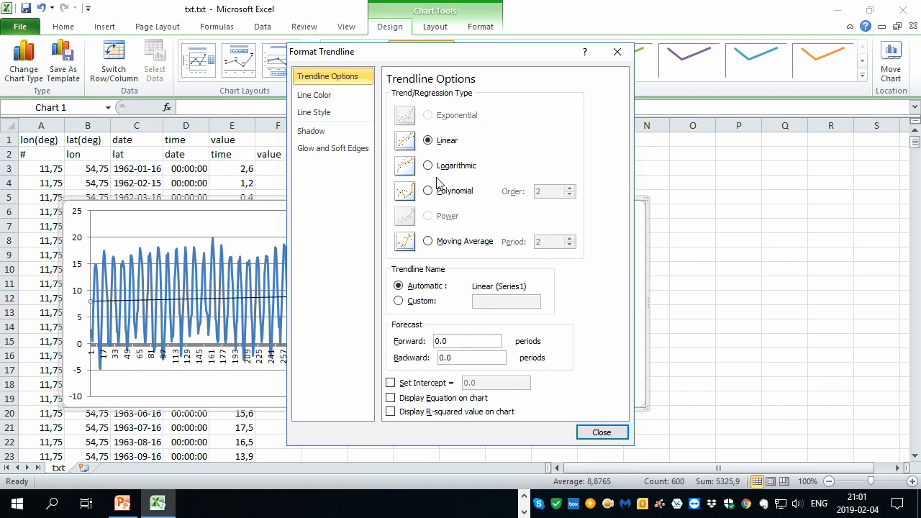
click(390, 399)
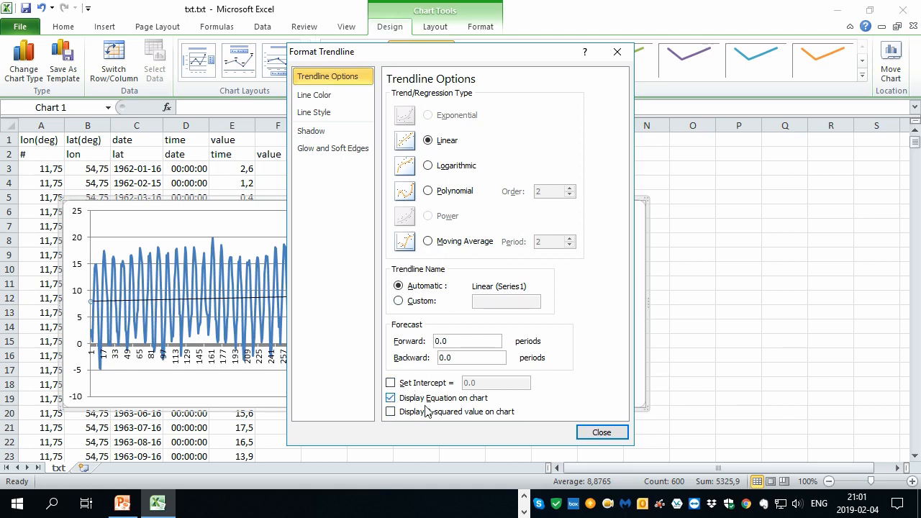
click(600, 431)
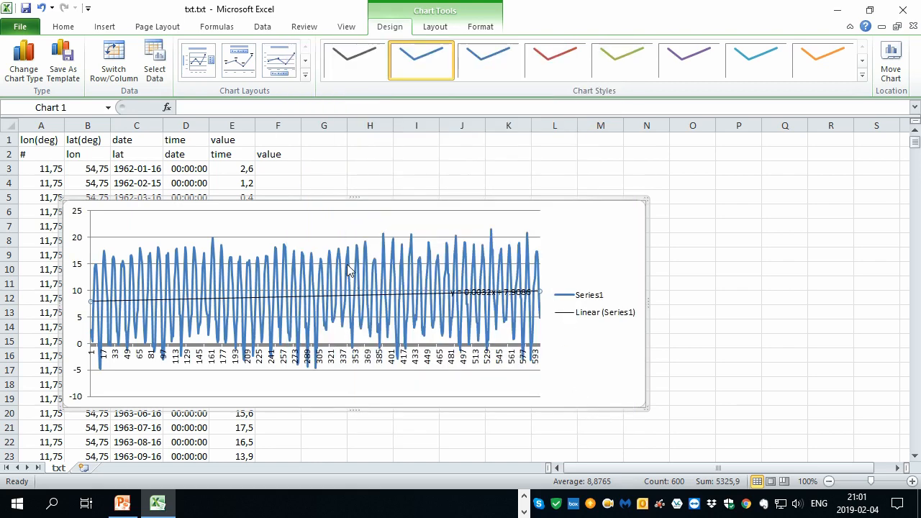
drag(348, 197, 346, 144)
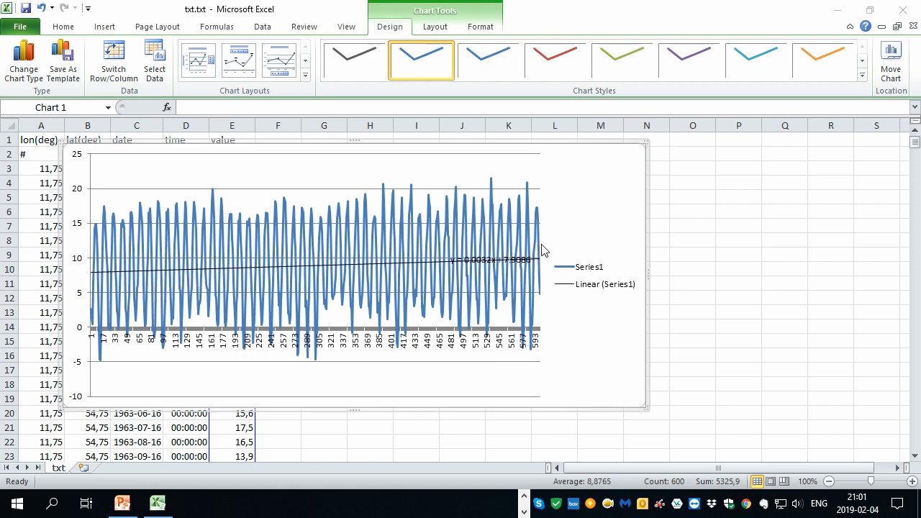
Step: Open Calculator and multiply the trendline slope 0,0032 by 12 and by 10 for the change per decade
key(super)
text(calc)
key(Return)
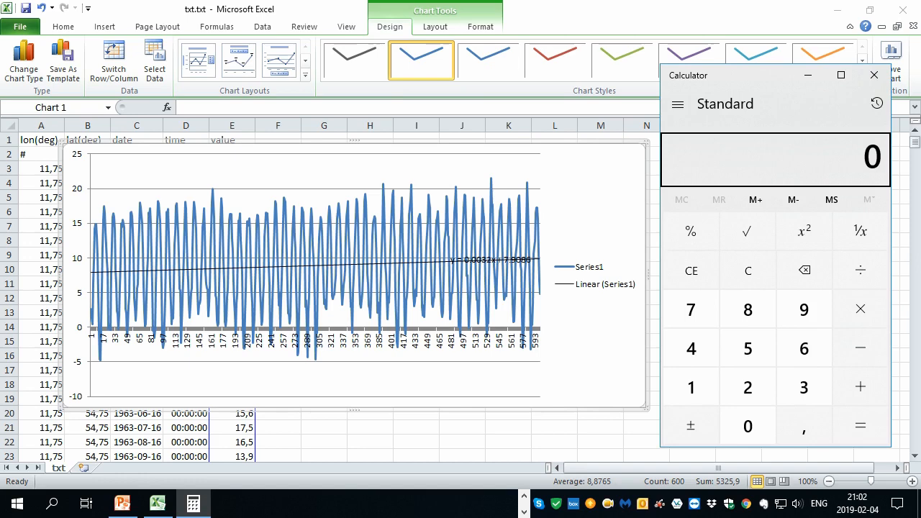
text(0,0032)
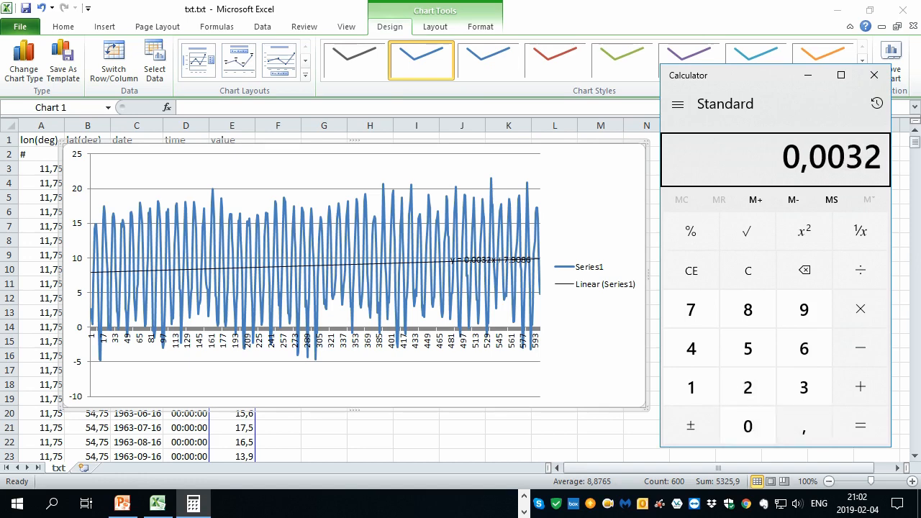
text(*12)
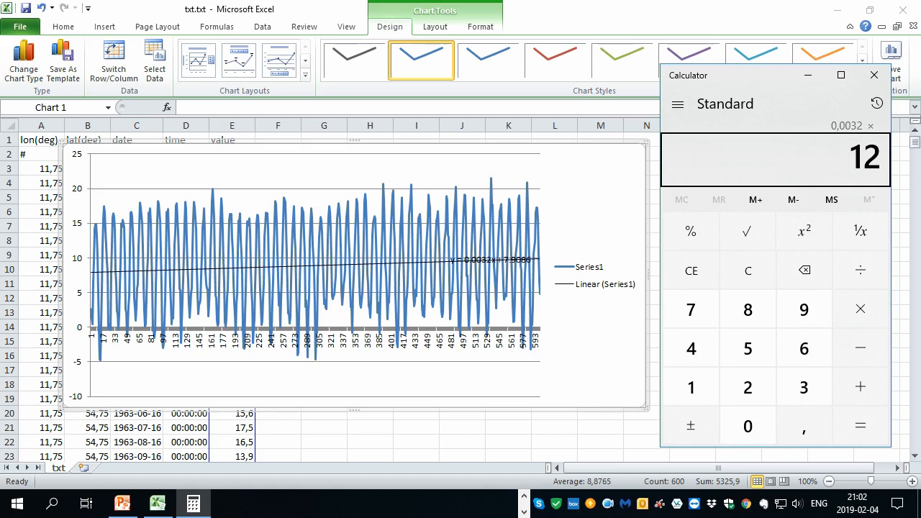
text(*10)
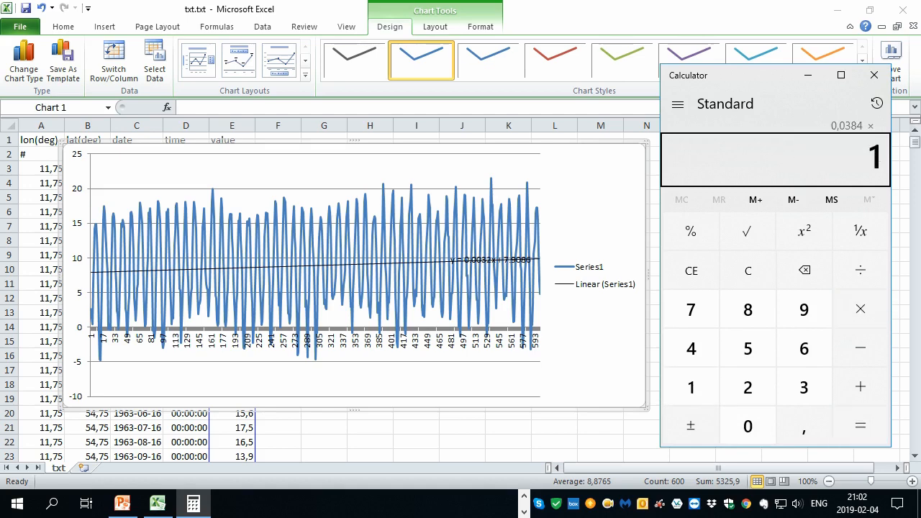
key(Return)
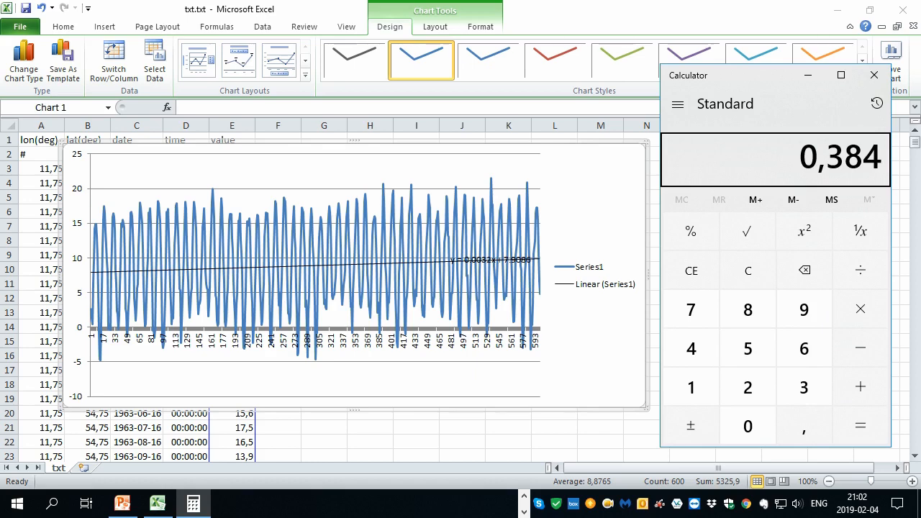
Step: Multiply the result by 50 and divide it by 10 to get the change over 50 years
text(*50)
key(Return)
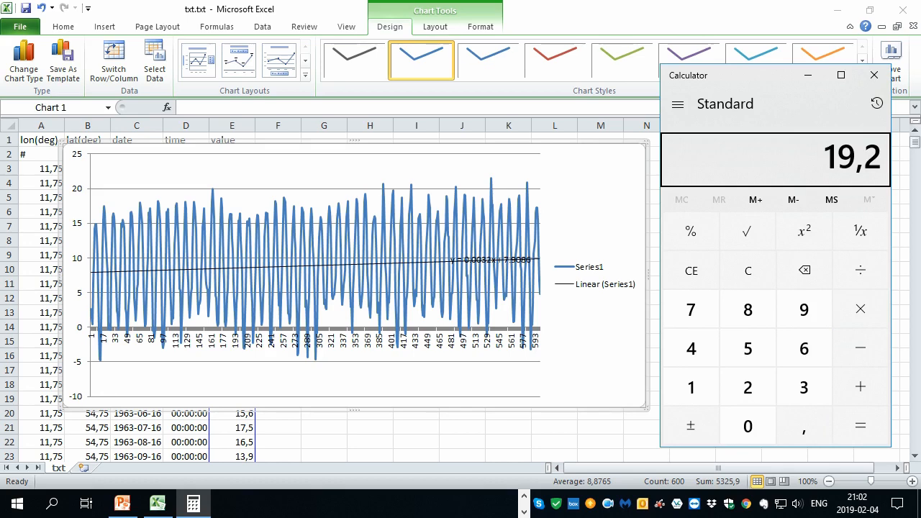
text(/10)
key(Return)
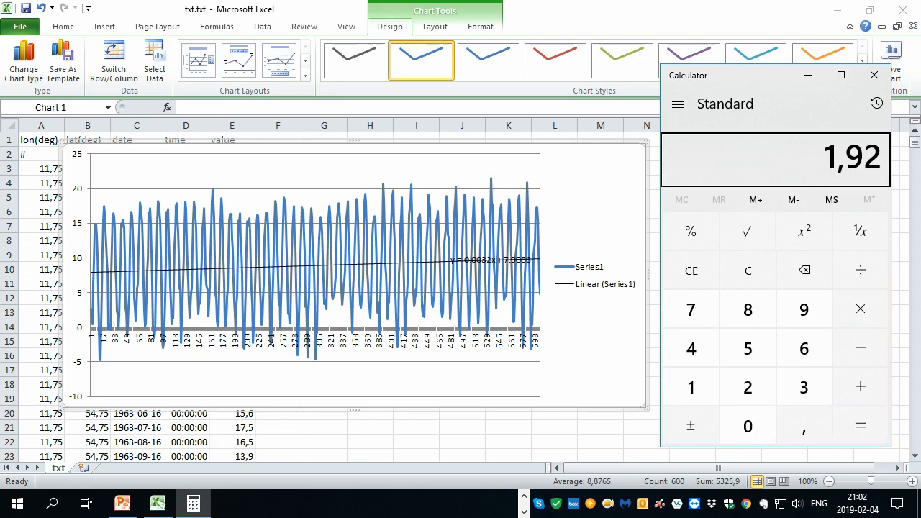